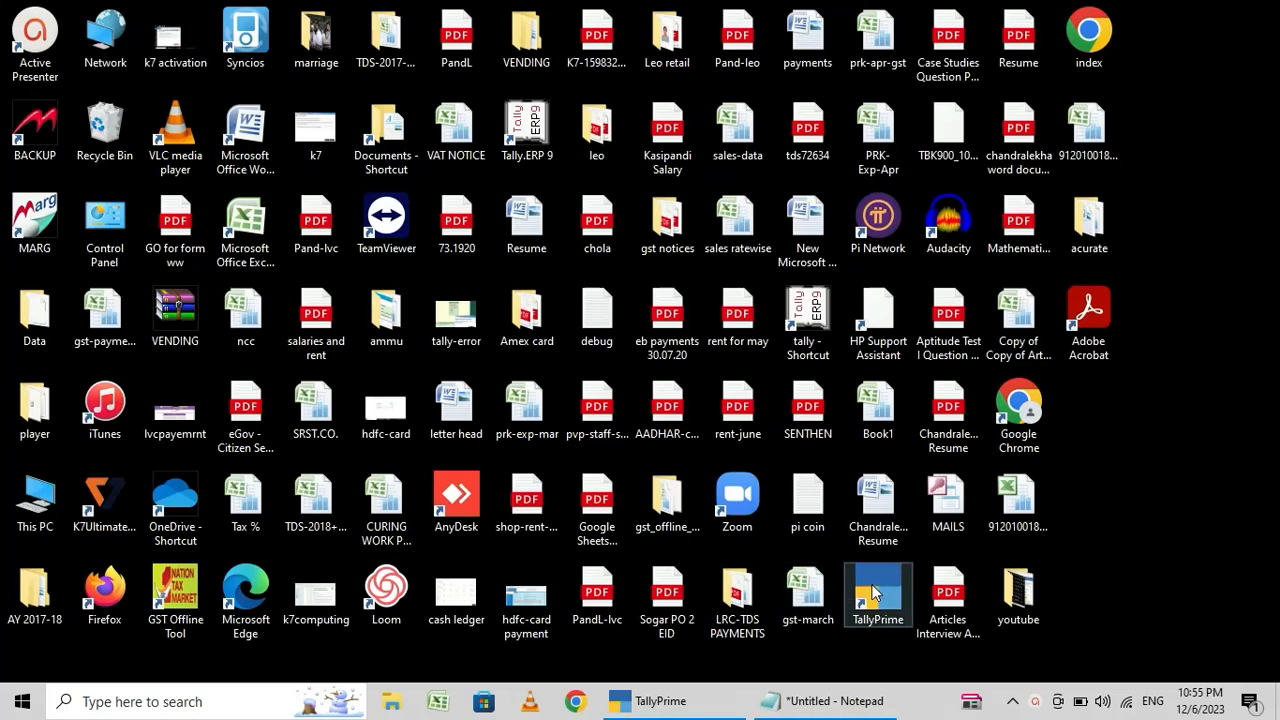
- Review the voucher types listed in Notepad by highlighting receipt, purchase and payment in turn, and return to TallyPrime
{"action": "left_click", "coordinate": [650, 703]}
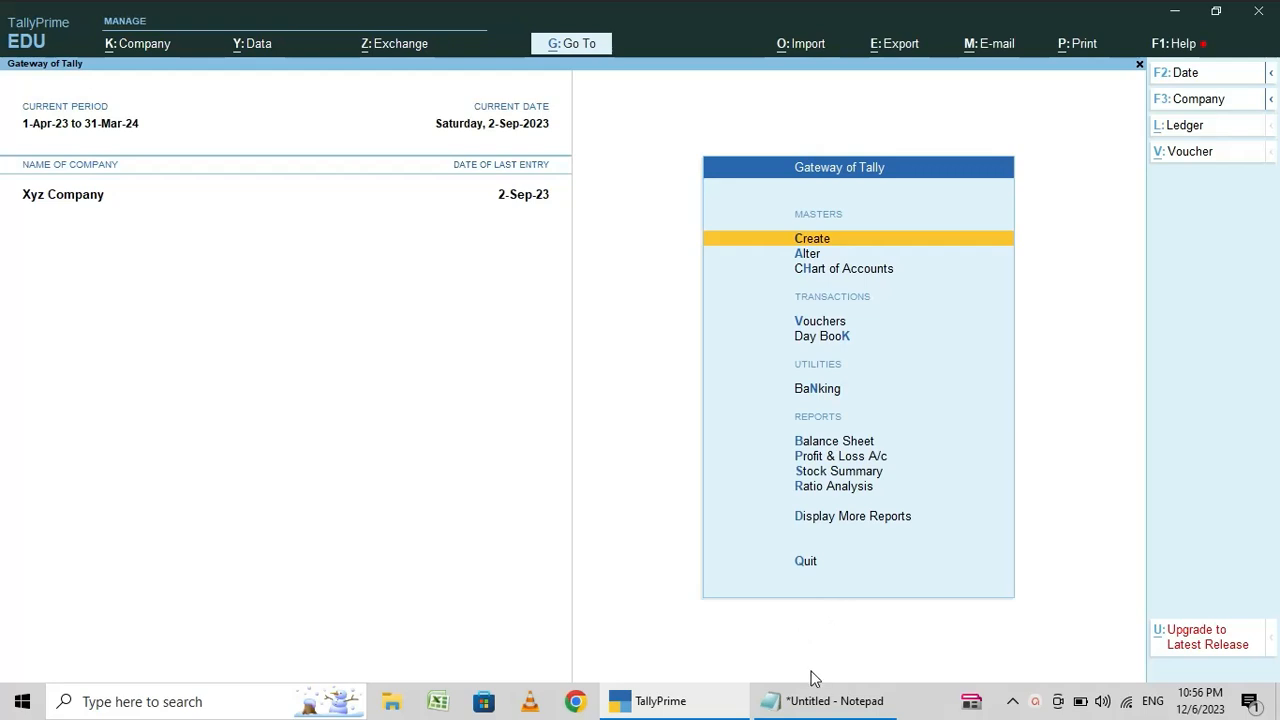
{"action": "mouse_move", "coordinate": [805, 701]}
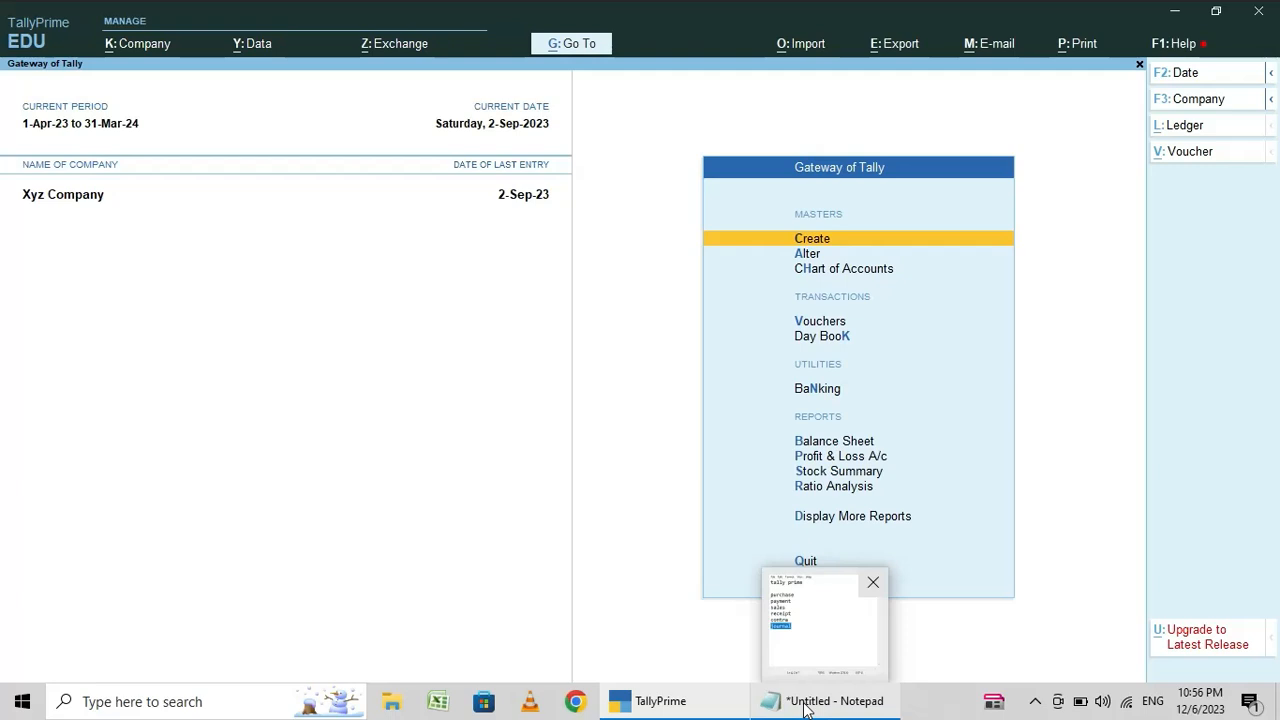
{"action": "left_click", "coordinate": [806, 708]}
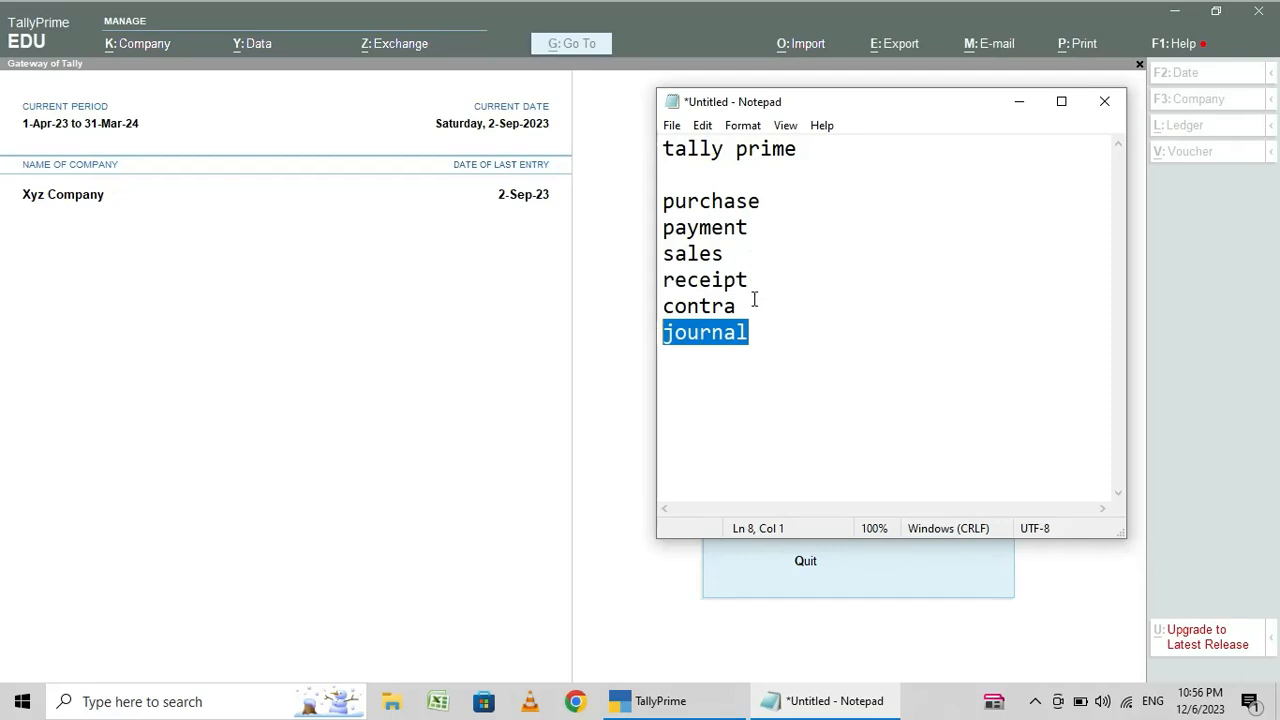
{"action": "left_click_drag", "start_coordinate": [753, 280], "coordinate": [662, 280]}
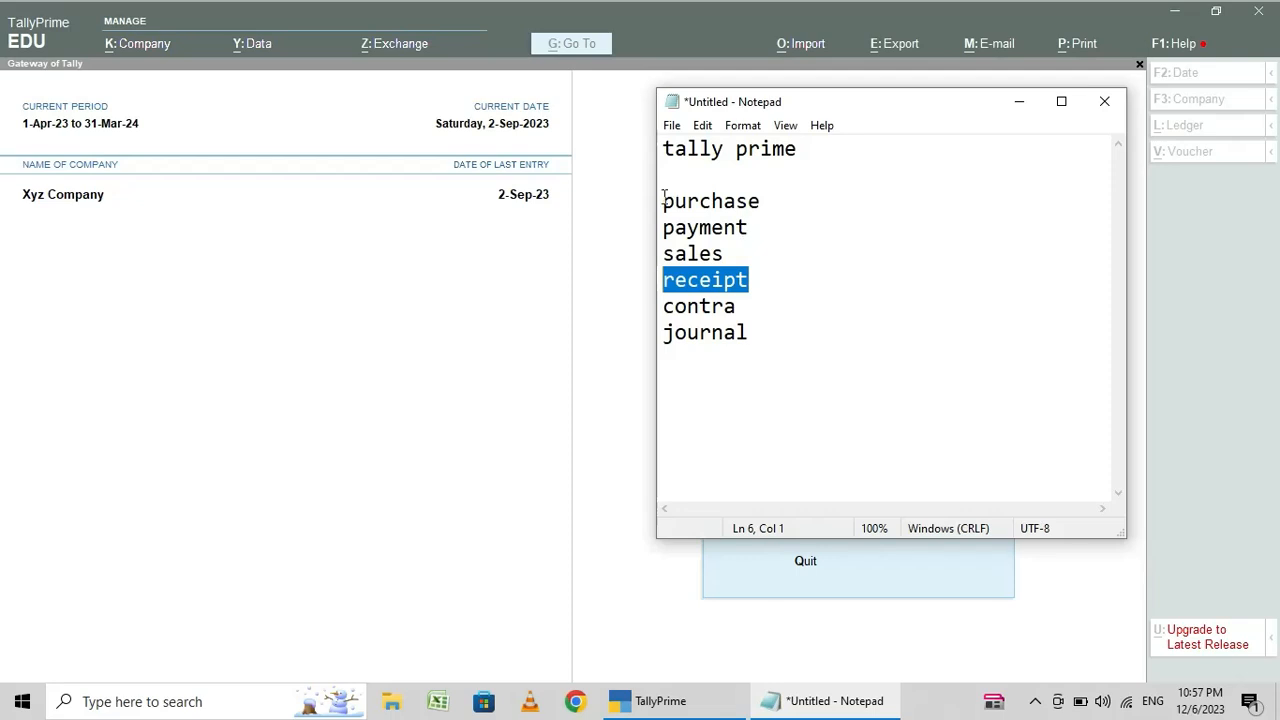
{"action": "left_click_drag", "start_coordinate": [663, 196], "coordinate": [762, 196]}
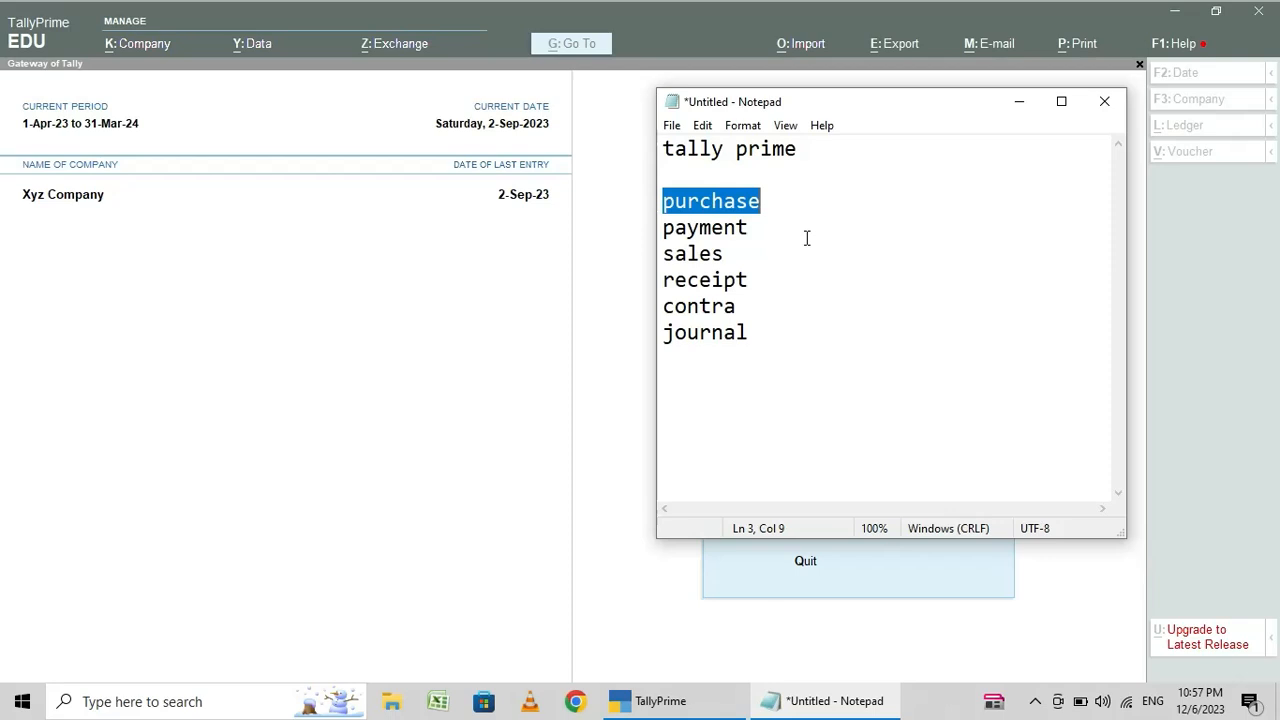
{"action": "double_click", "coordinate": [763, 229]}
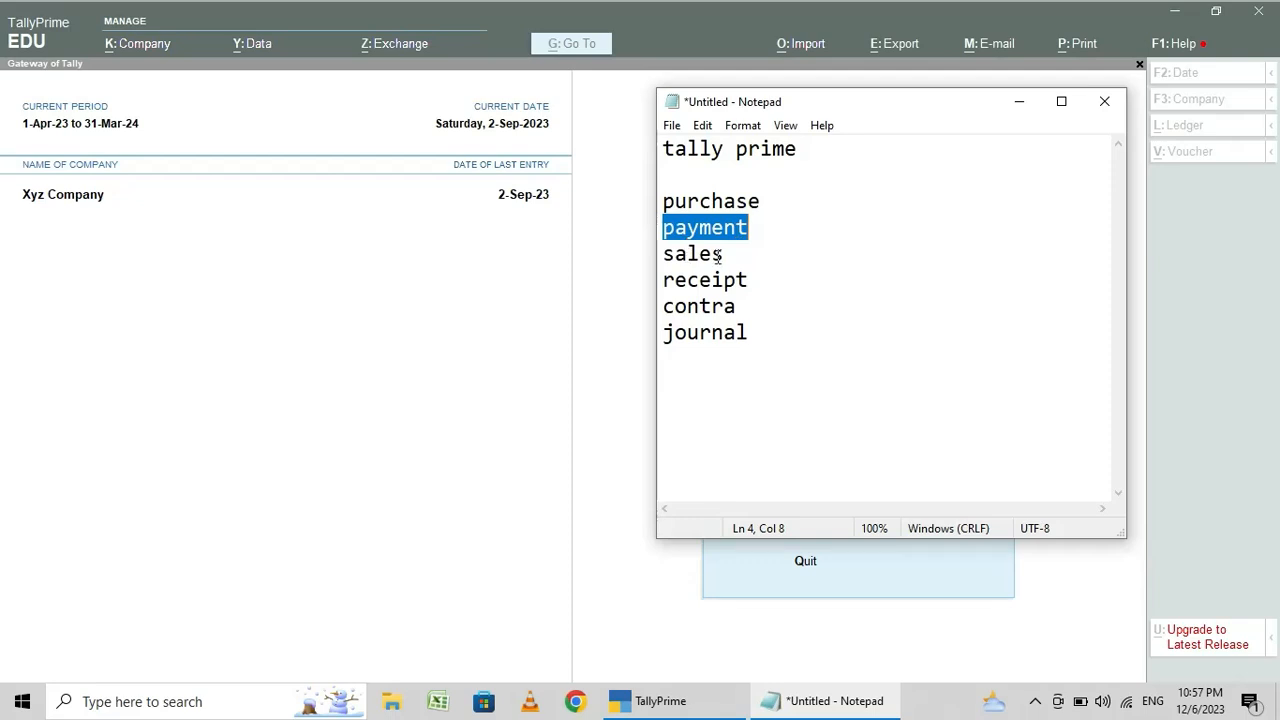
{"action": "left_click", "coordinate": [1018, 98]}
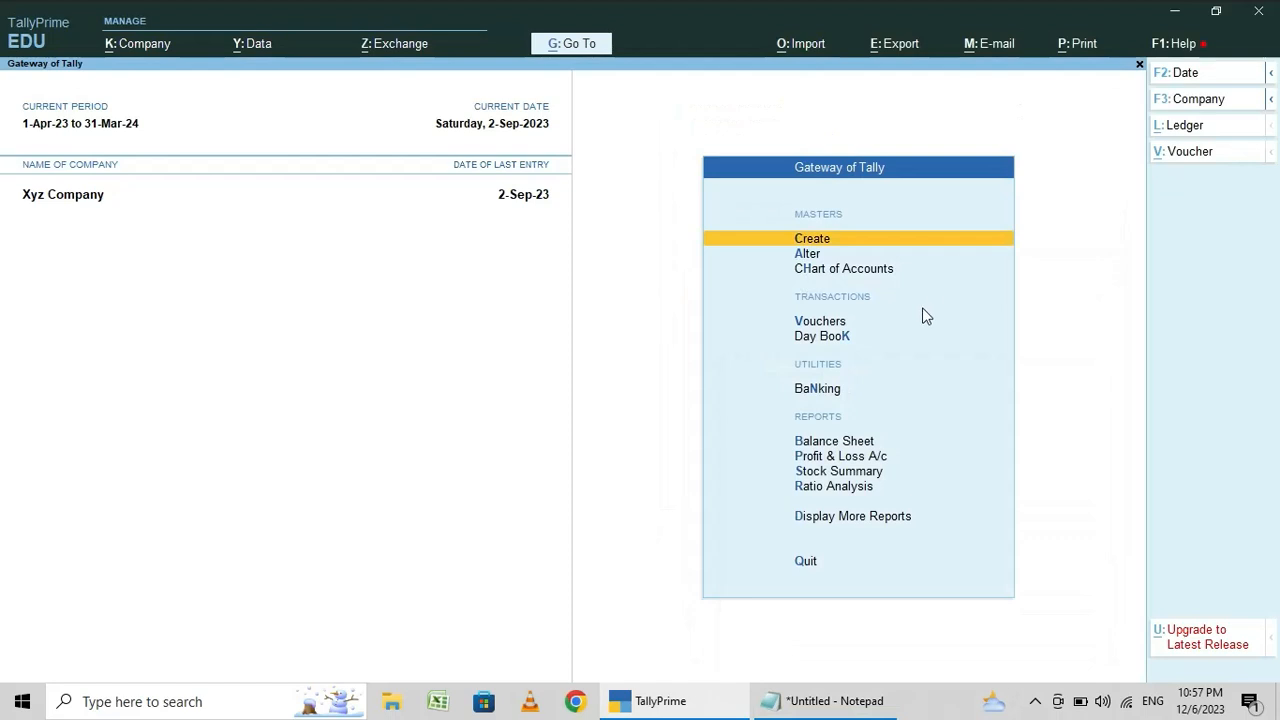
- Start a payment voucher, try Cash as the account, and choose Hdfc Bank instead
{"action": "left_click", "coordinate": [821, 324]}
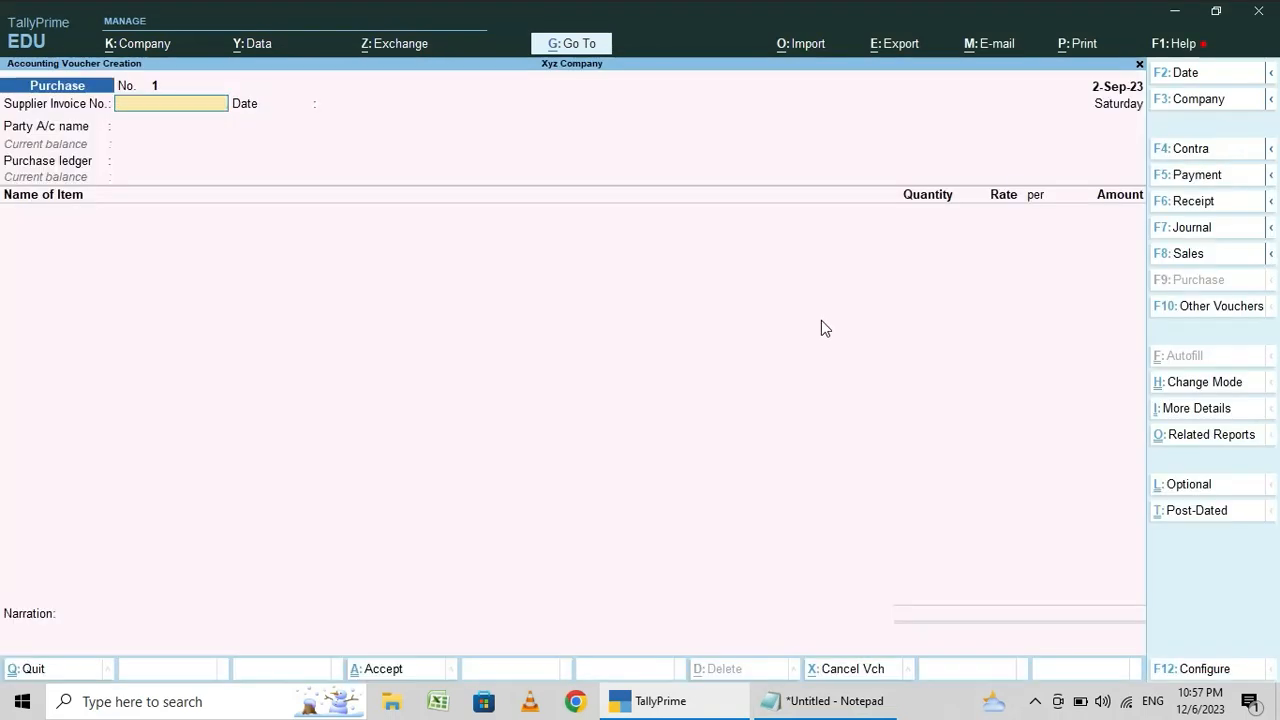
{"action": "left_click", "coordinate": [1197, 177]}
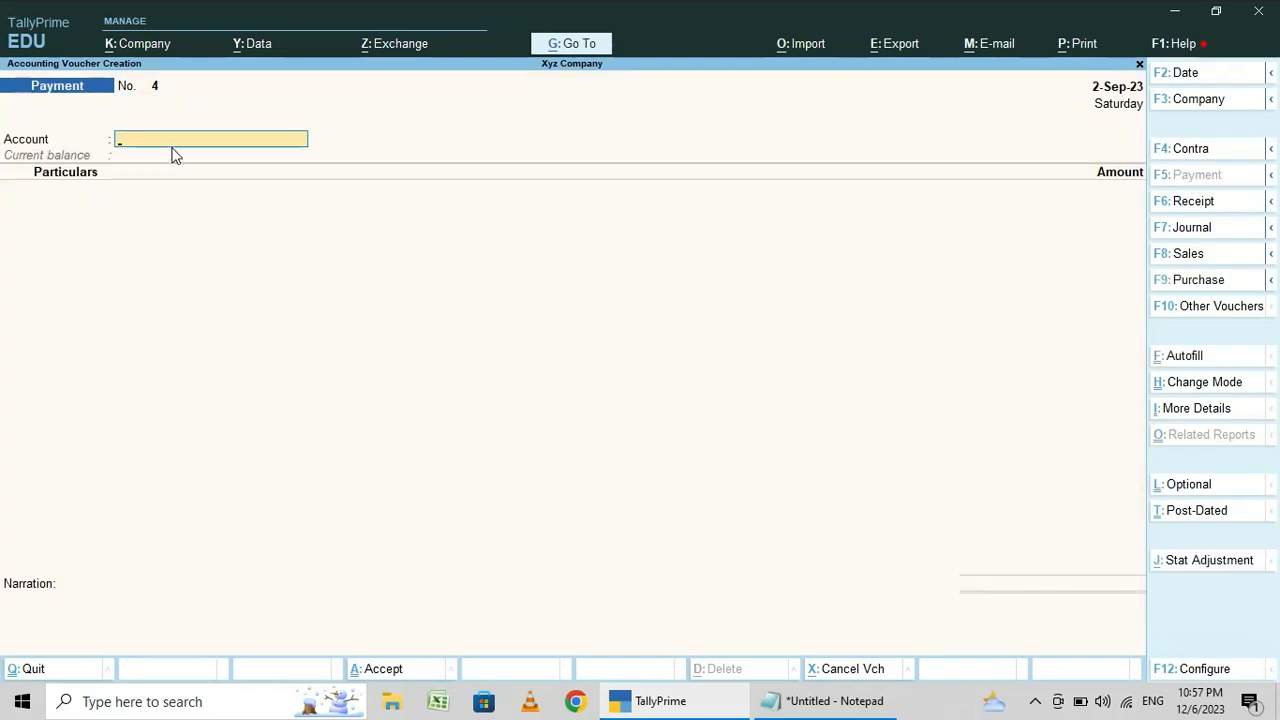
{"action": "type", "text": "Cas"}
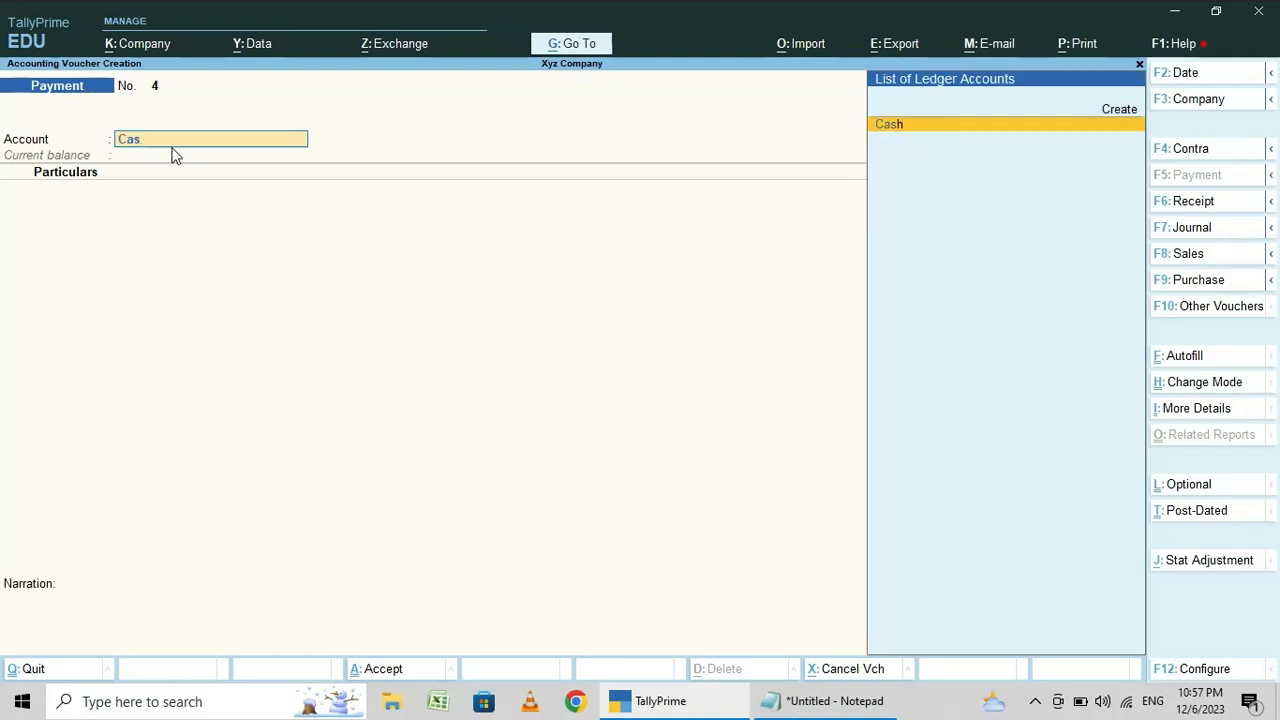
{"action": "key", "text": "BackSpace"}
{"action": "key", "text": "BackSpace"}
{"action": "key", "text": "BackSpace"}
{"action": "type", "text": "Cas"}
{"action": "key", "text": "BackSpace"}
{"action": "key", "text": "BackSpace"}
{"action": "key", "text": "BackSpace"}
{"action": "key", "text": "Down"}
{"action": "key", "text": "Up"}
{"action": "key", "text": "Down"}
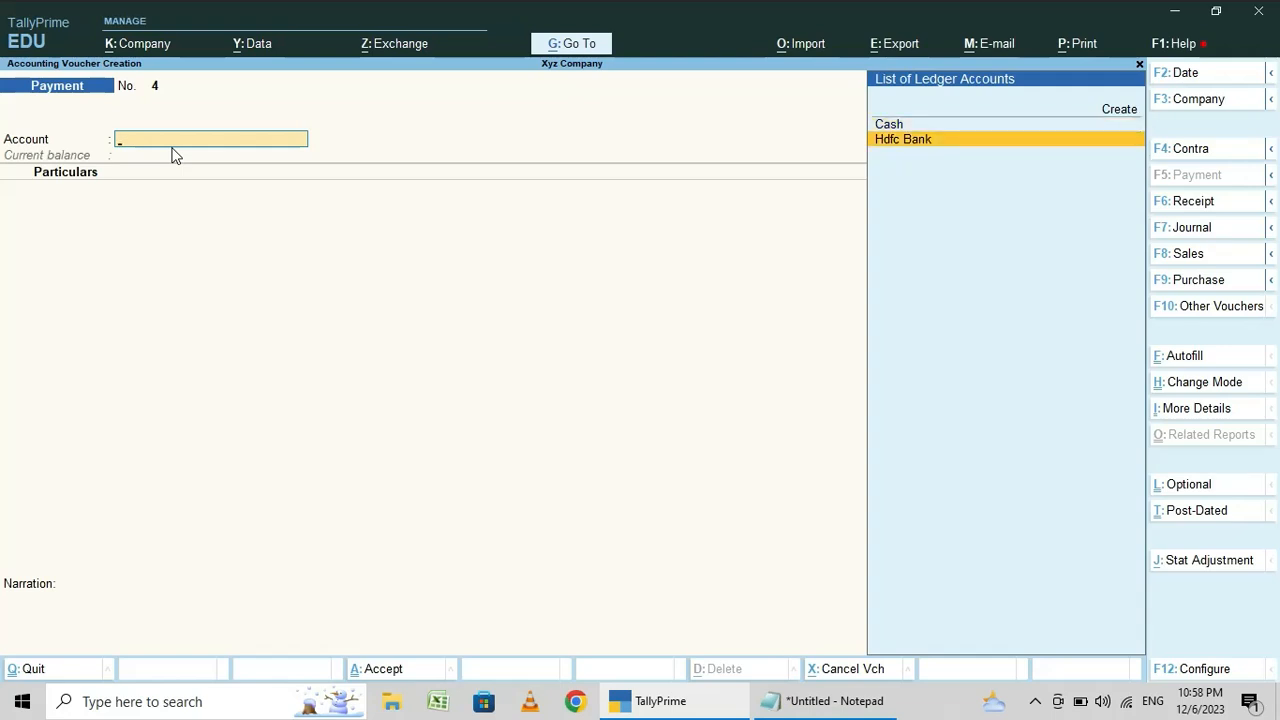
{"action": "key", "text": "Return"}
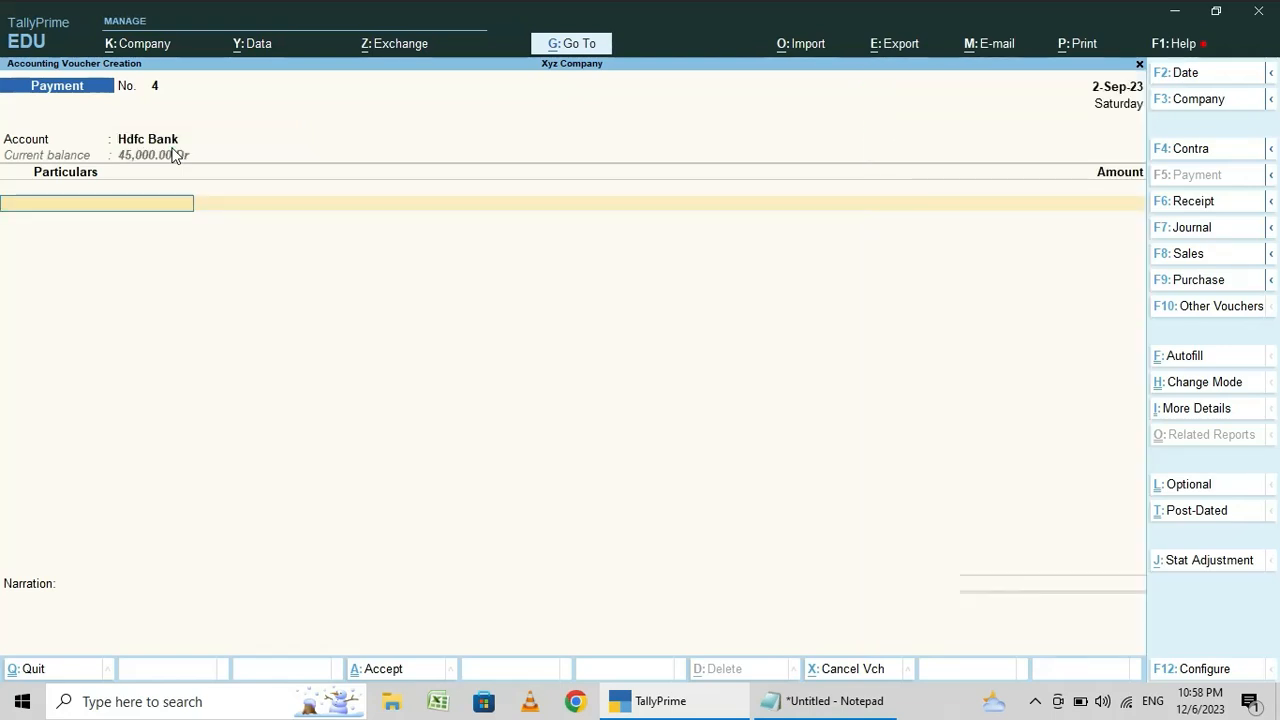
- Select Supplier1 as the particulars ledger of the payment voucher and recheck the voucher list in Notepad
{"action": "type", "text": "Su"}
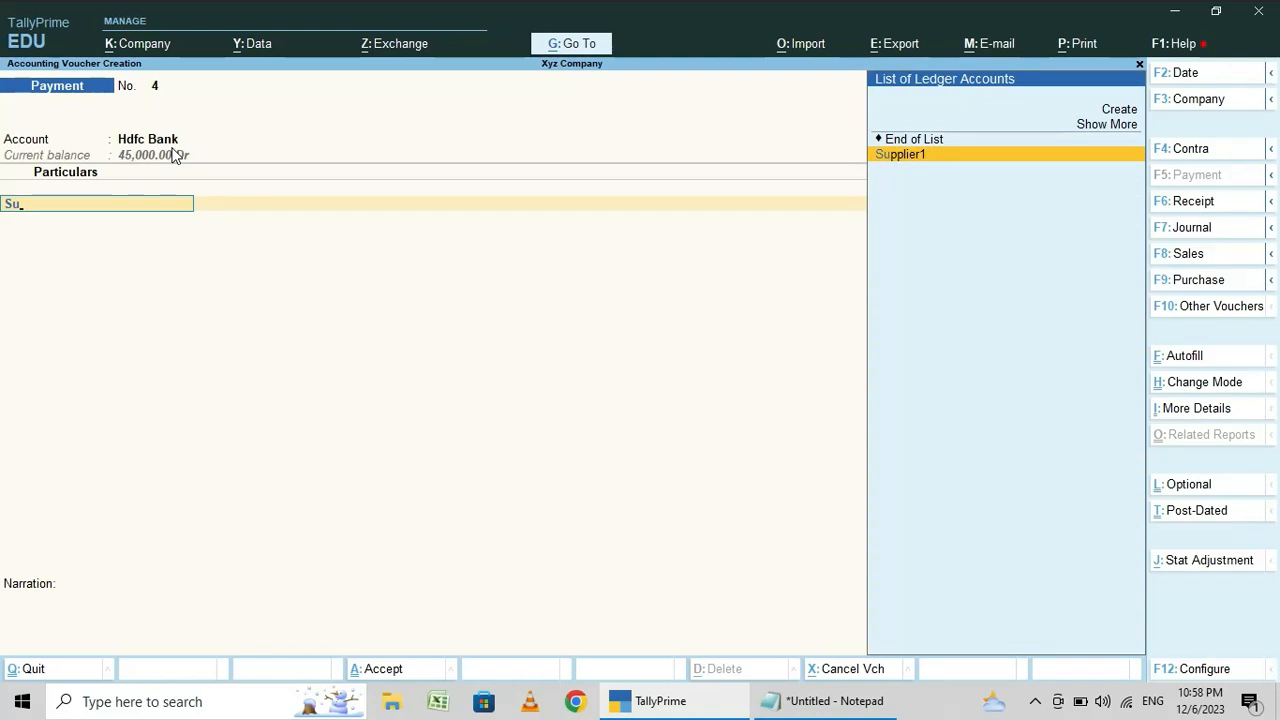
{"action": "key", "text": "Return"}
{"action": "key", "text": "BackSpace"}
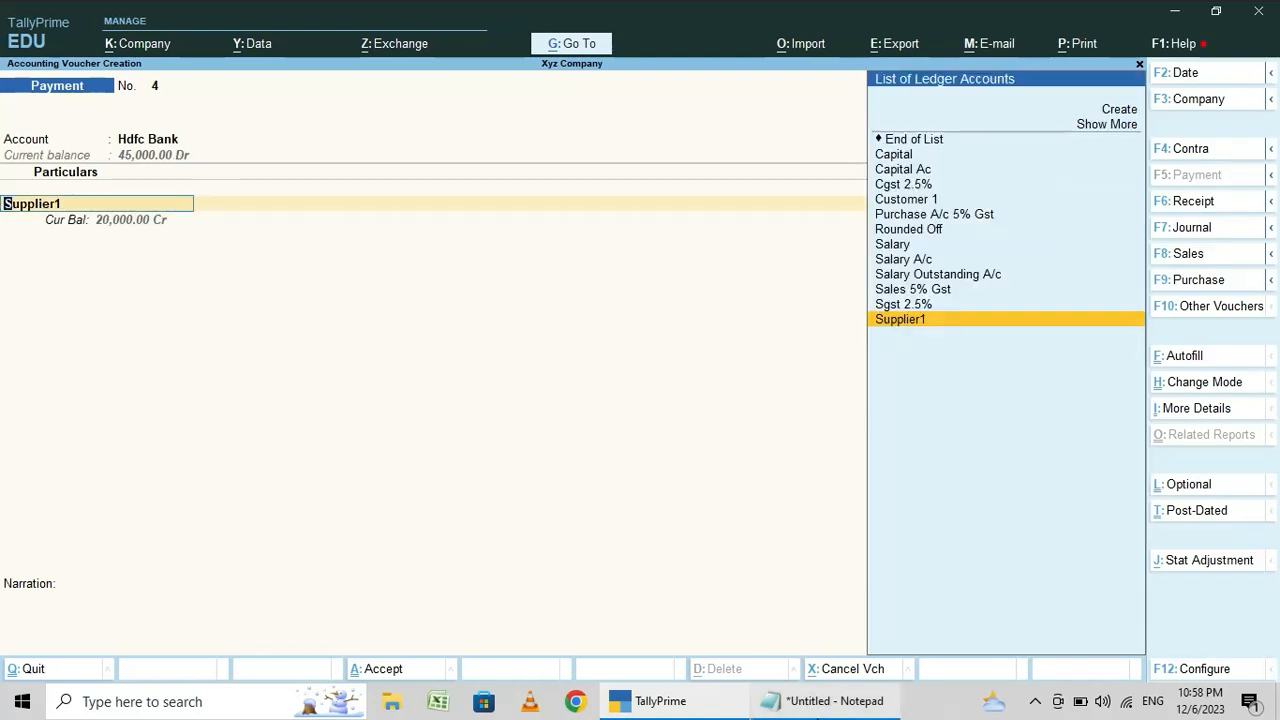
{"action": "left_click", "coordinate": [818, 711]}
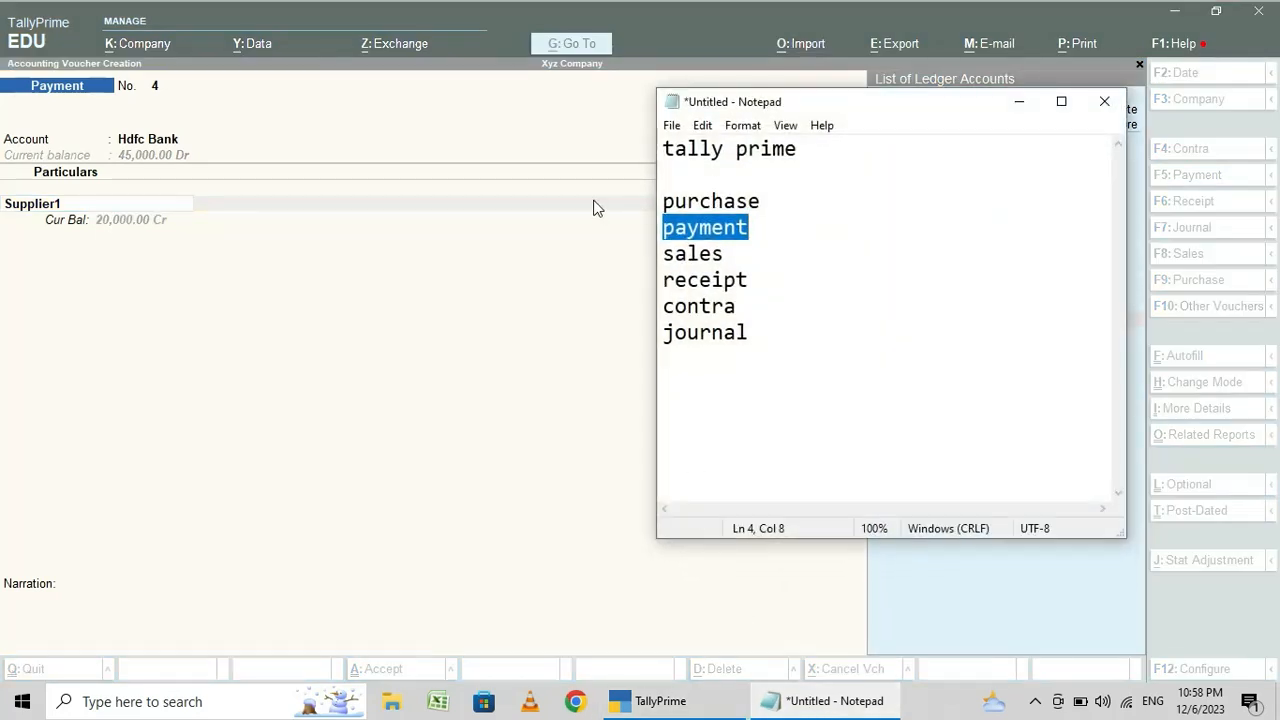
{"action": "left_click", "coordinate": [612, 231]}
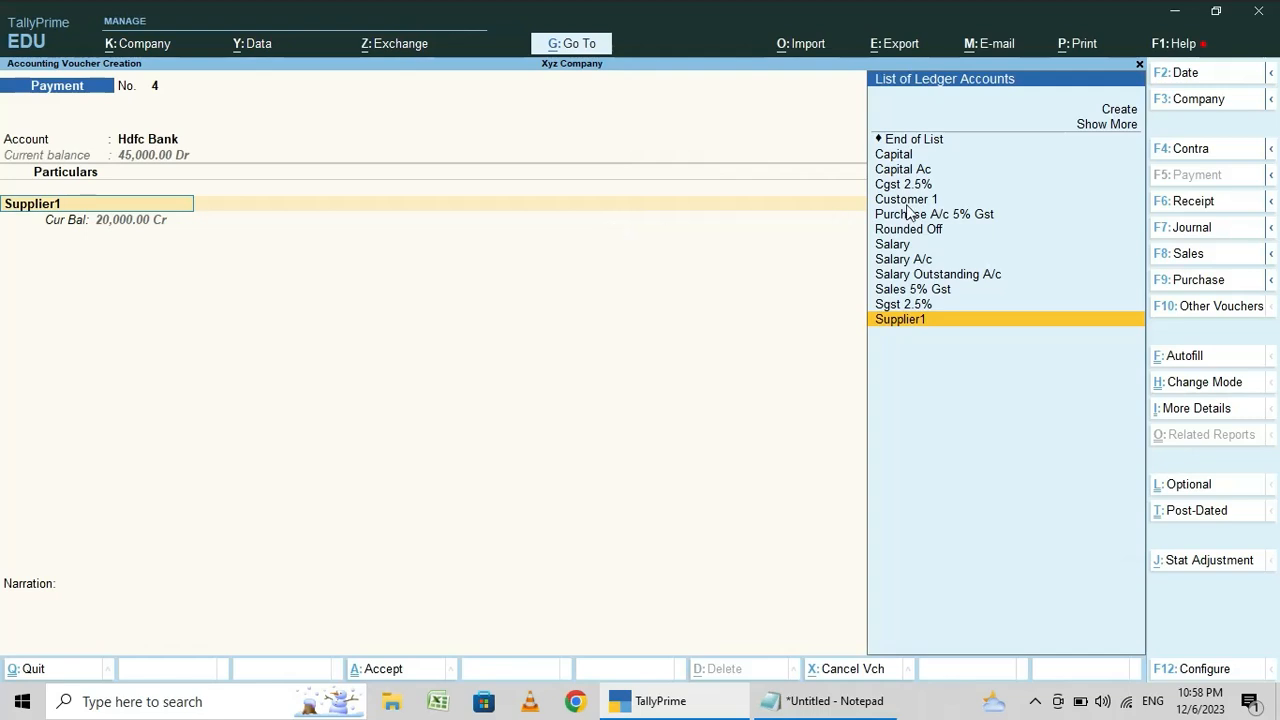
- Switch to the purchase voucher form and quit voucher entry without saving
{"action": "left_click", "coordinate": [1188, 283]}
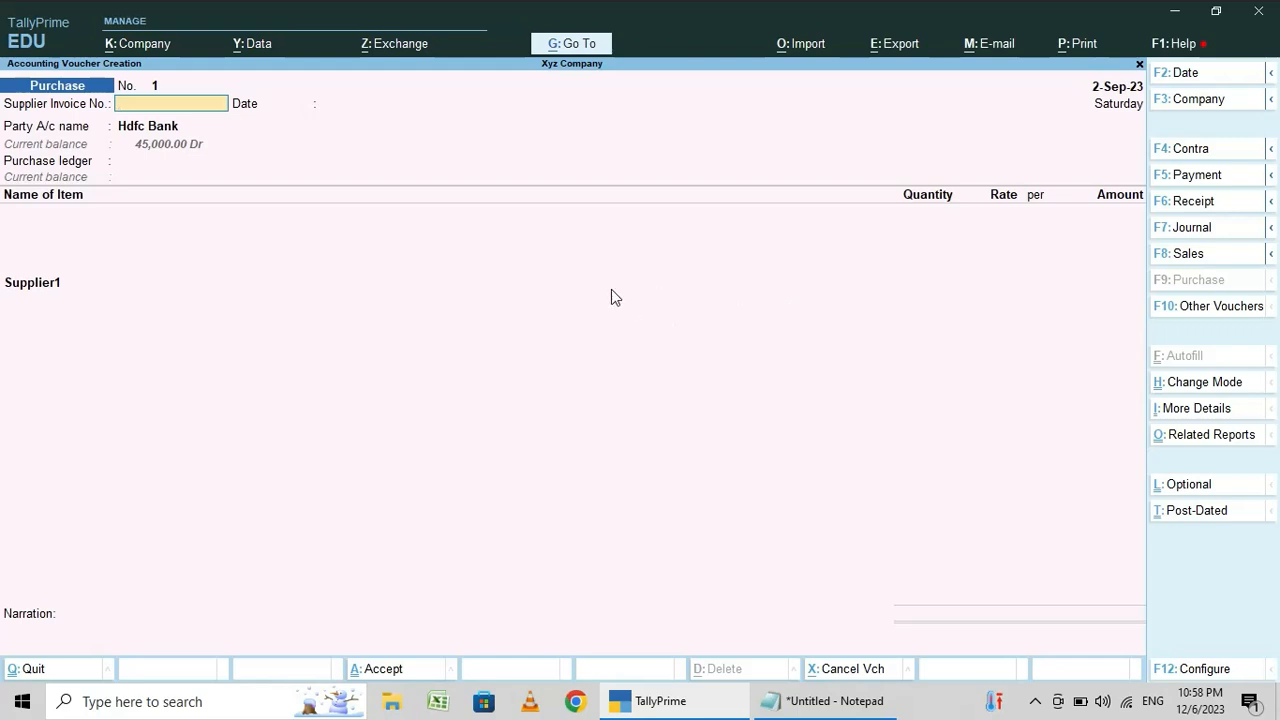
{"action": "key", "text": "Escape"}
{"action": "key", "text": "y"}
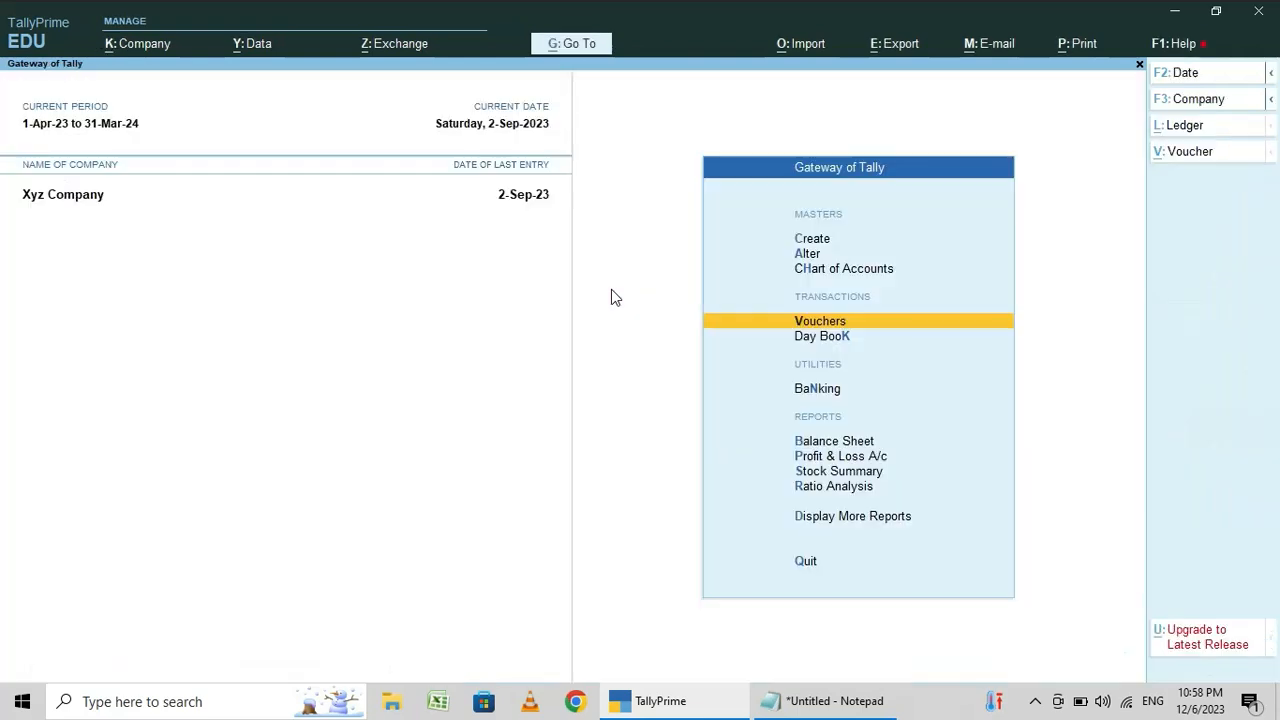
- Highlight sales in the Notepad voucher list and return to TallyPrime
{"action": "left_click", "coordinate": [842, 705]}
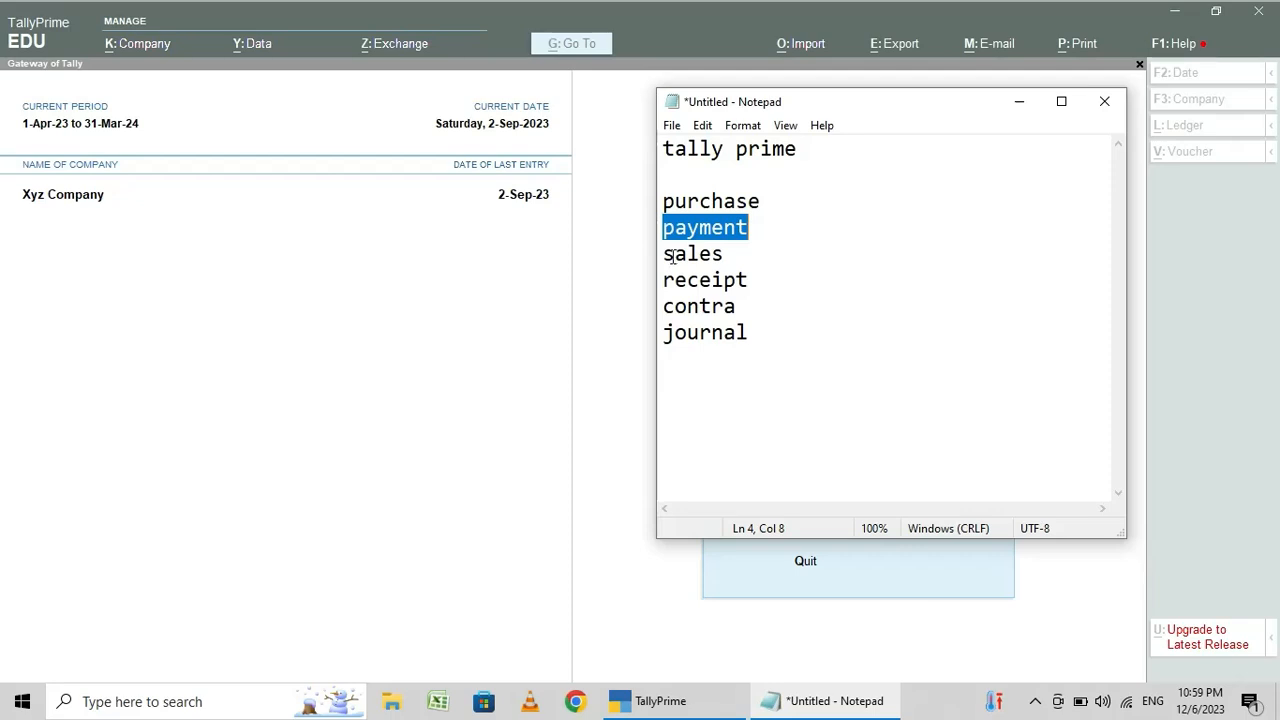
{"action": "left_click_drag", "start_coordinate": [663, 255], "coordinate": [730, 256]}
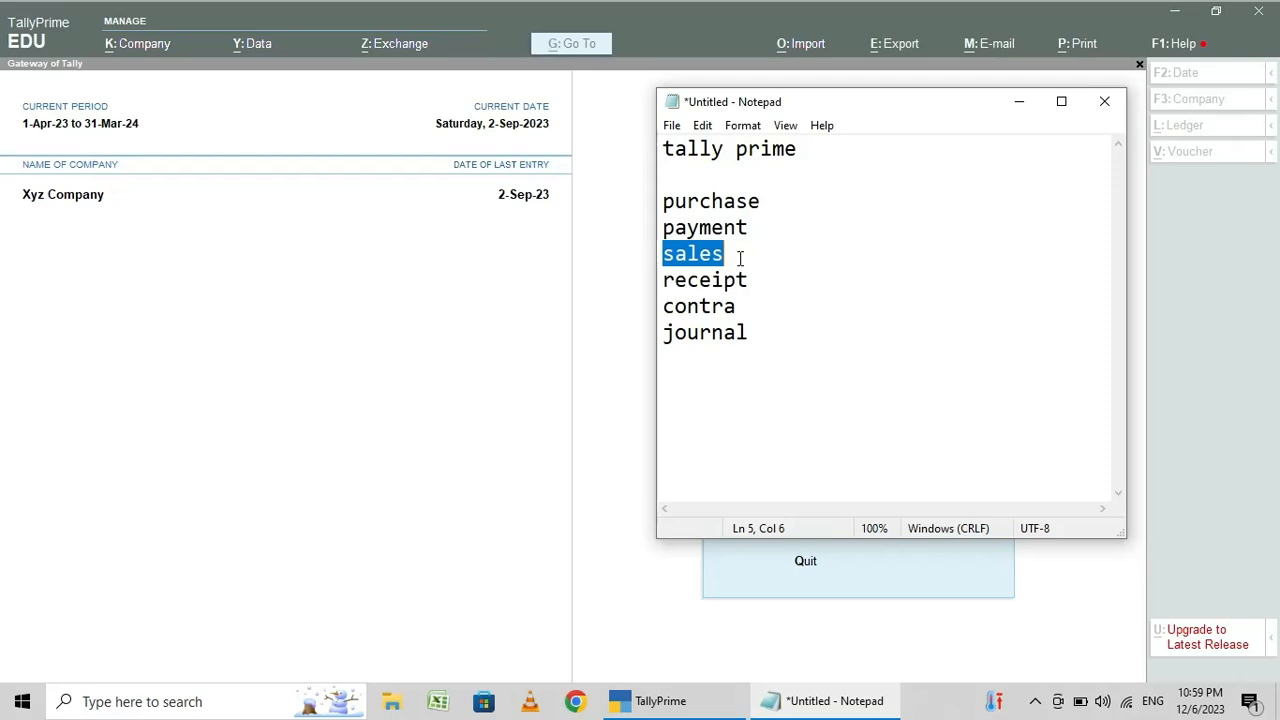
{"action": "left_click", "coordinate": [1018, 102]}
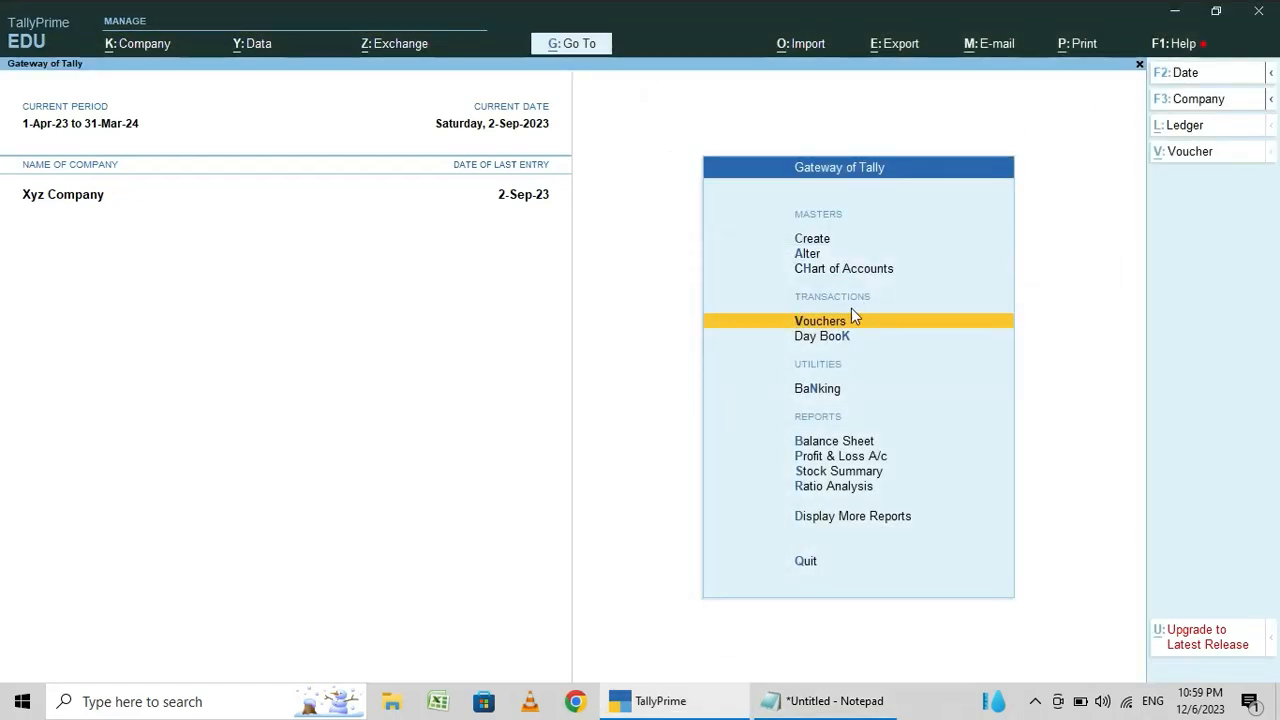
- View the blank sales voucher form and go back to the Gateway of Tally
{"action": "left_click", "coordinate": [853, 318]}
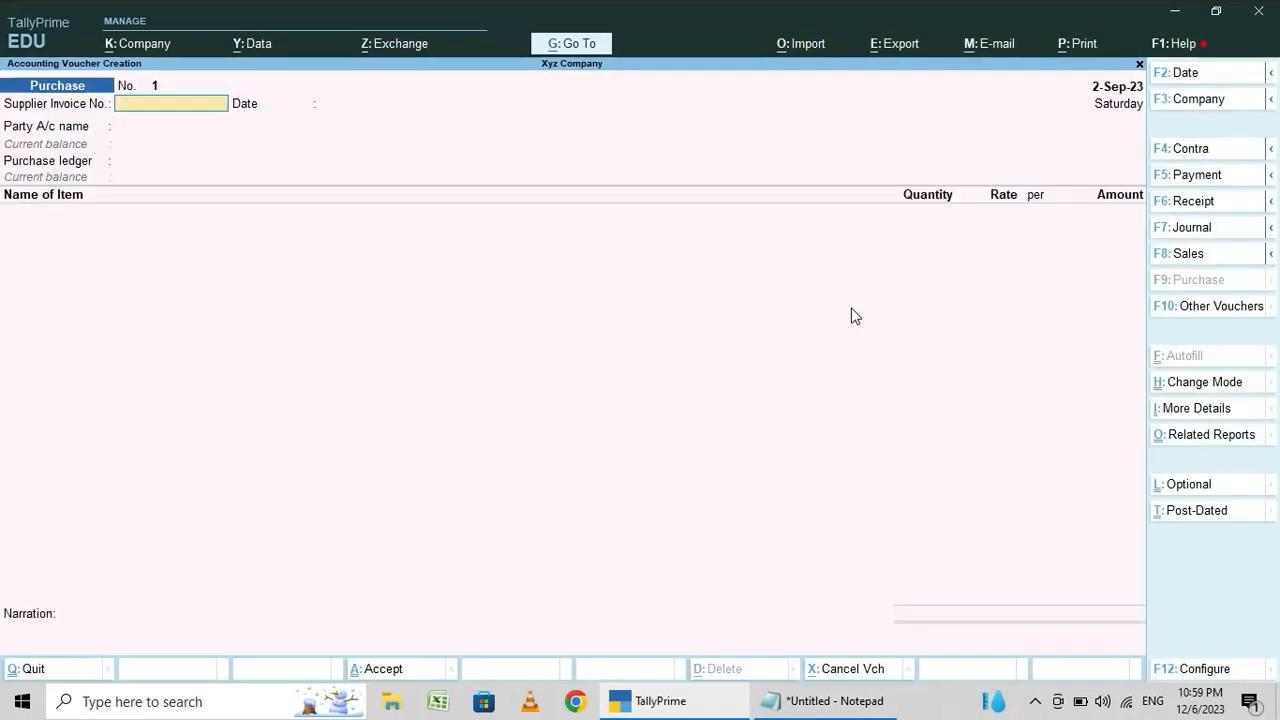
{"action": "left_click", "coordinate": [1188, 255]}
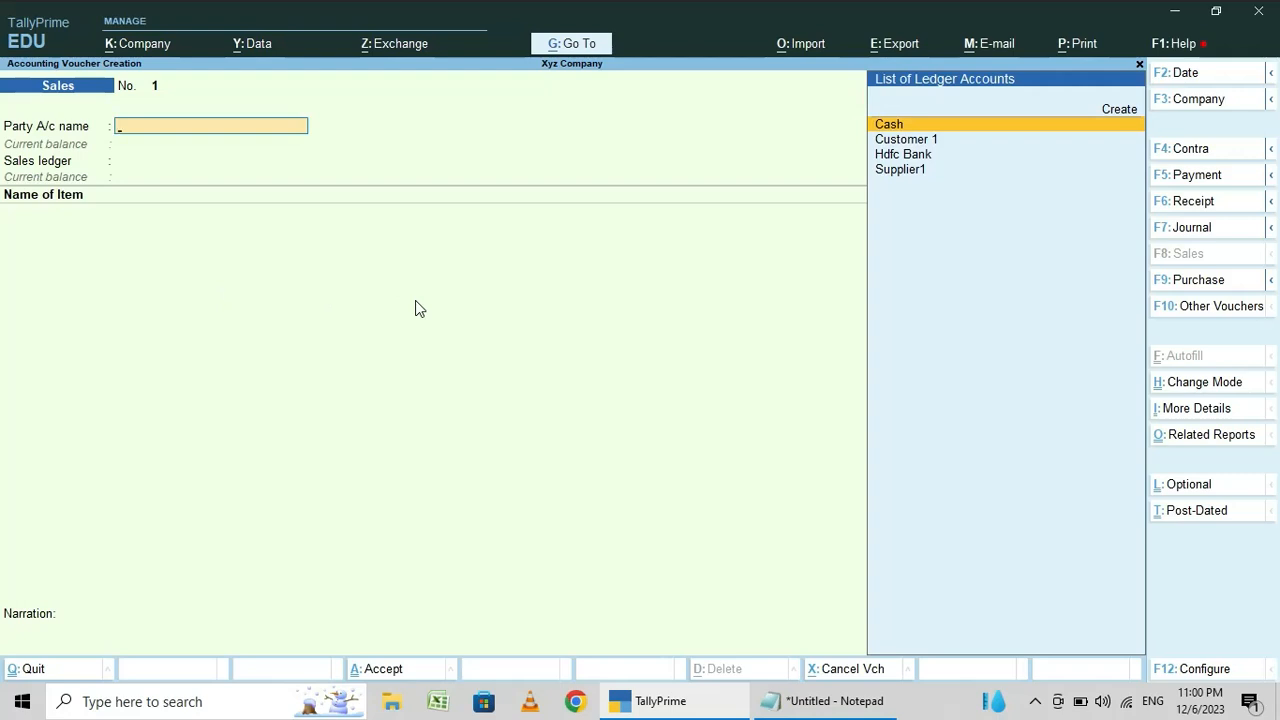
{"action": "key", "text": "Escape"}
{"action": "key", "text": "Escape"}
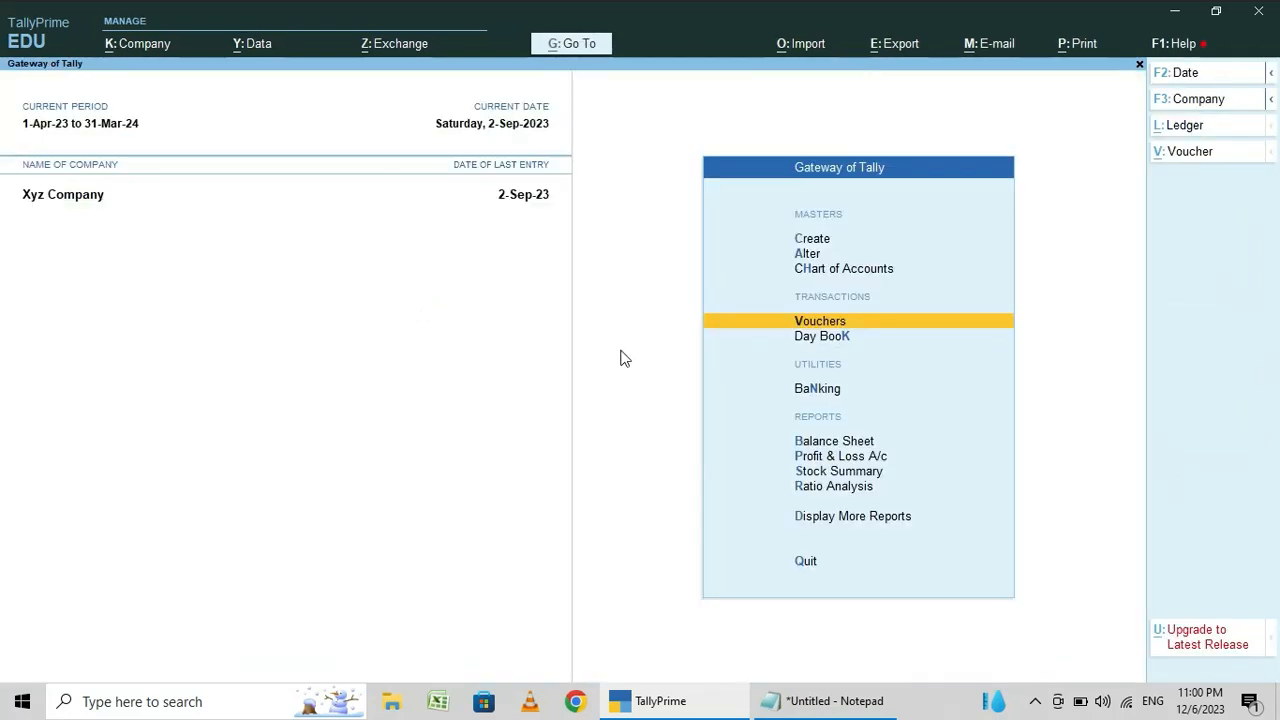
- Highlight receipt in the Notepad voucher list and display the blank receipt voucher form in TallyPrime
{"action": "left_click", "coordinate": [846, 703]}
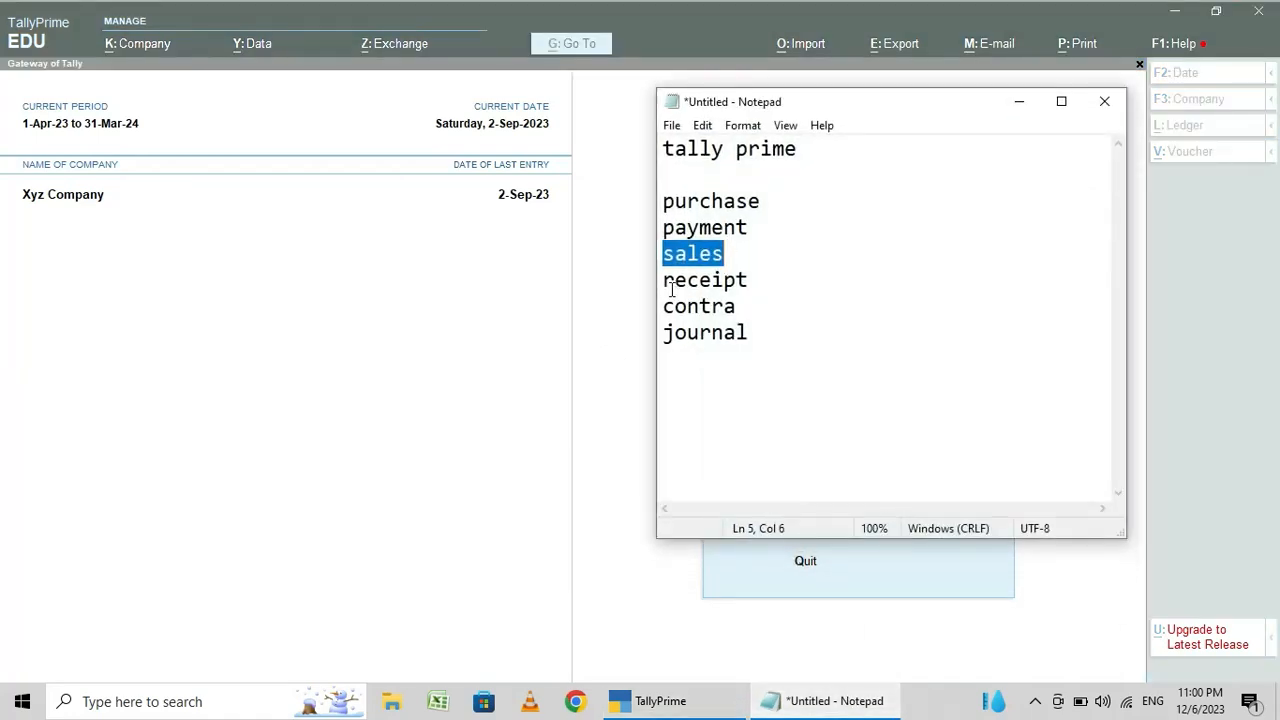
{"action": "left_click_drag", "start_coordinate": [663, 281], "coordinate": [747, 277]}
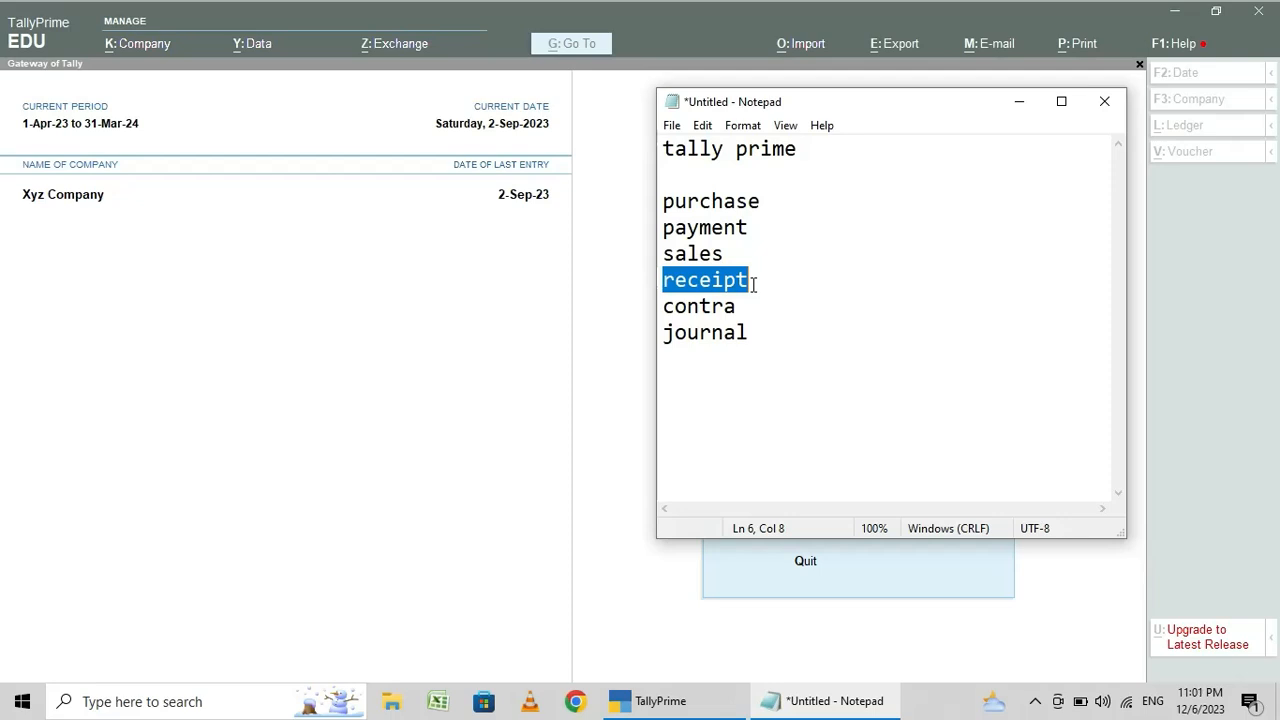
{"action": "left_click", "coordinate": [1017, 101]}
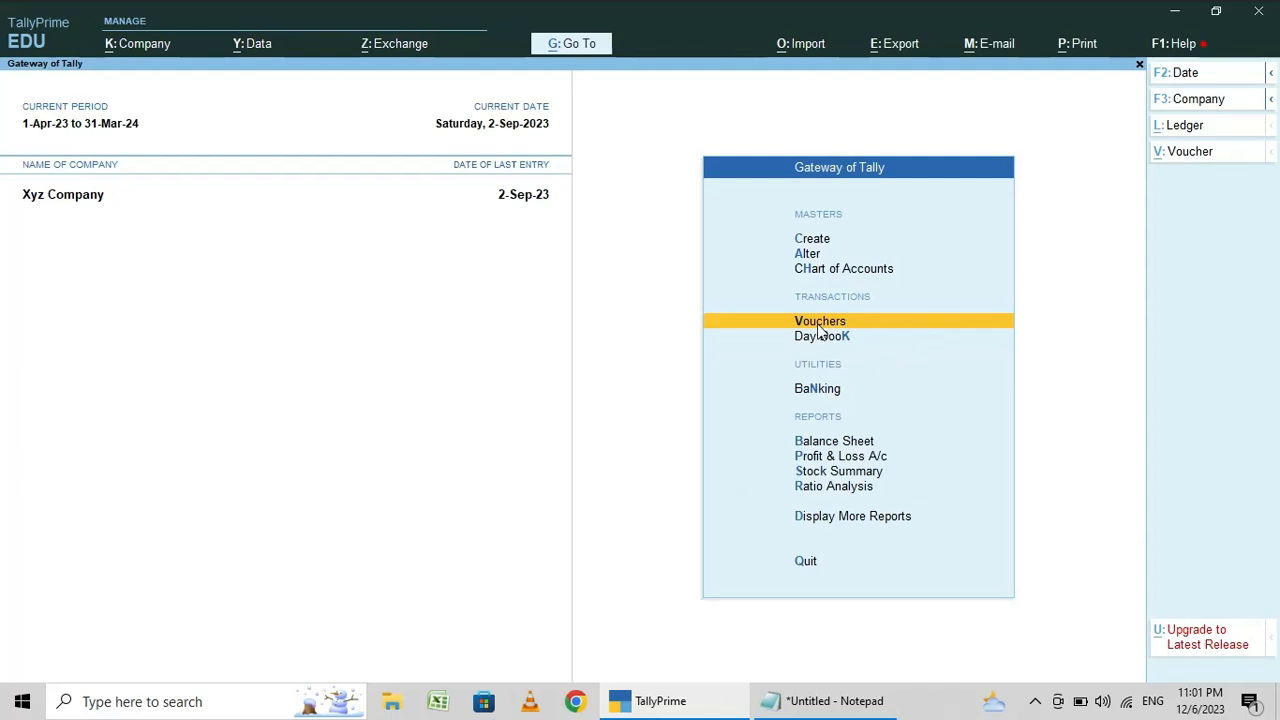
{"action": "left_click", "coordinate": [819, 322]}
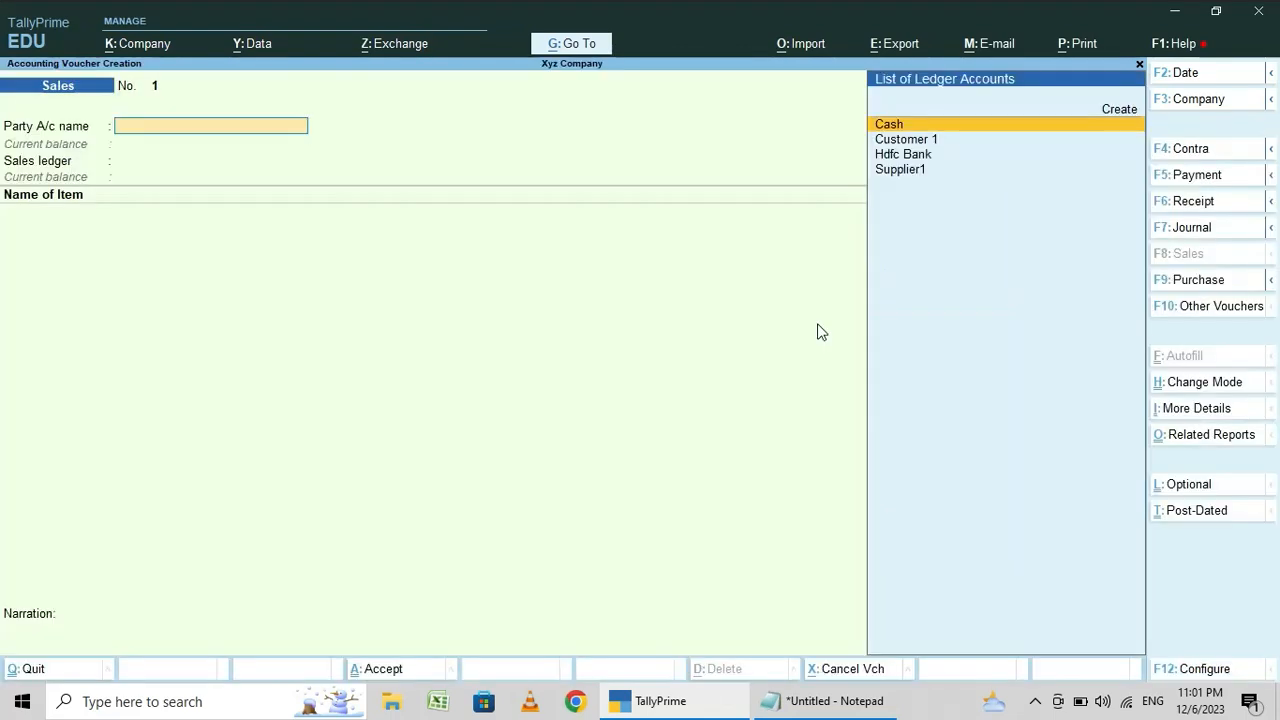
{"action": "left_click", "coordinate": [1185, 202]}
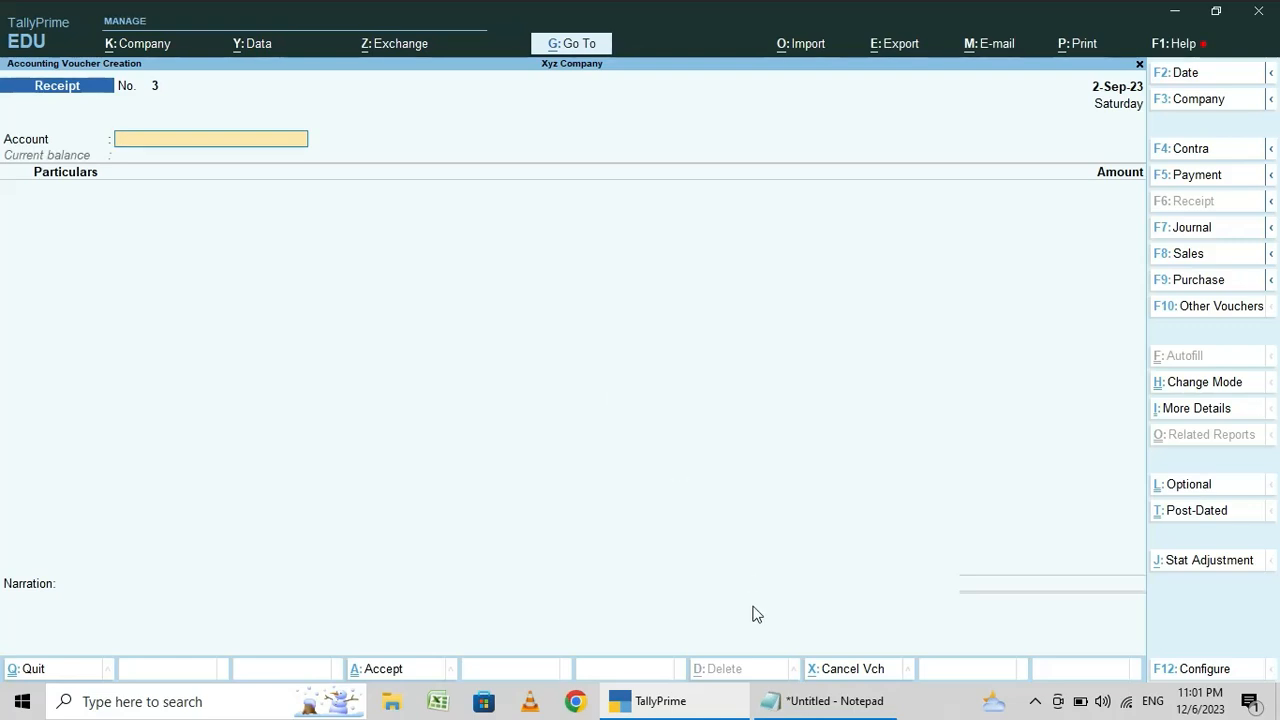
- Highlight contra in the Notepad voucher list and return to TallyPrime
{"action": "left_click", "coordinate": [818, 703]}
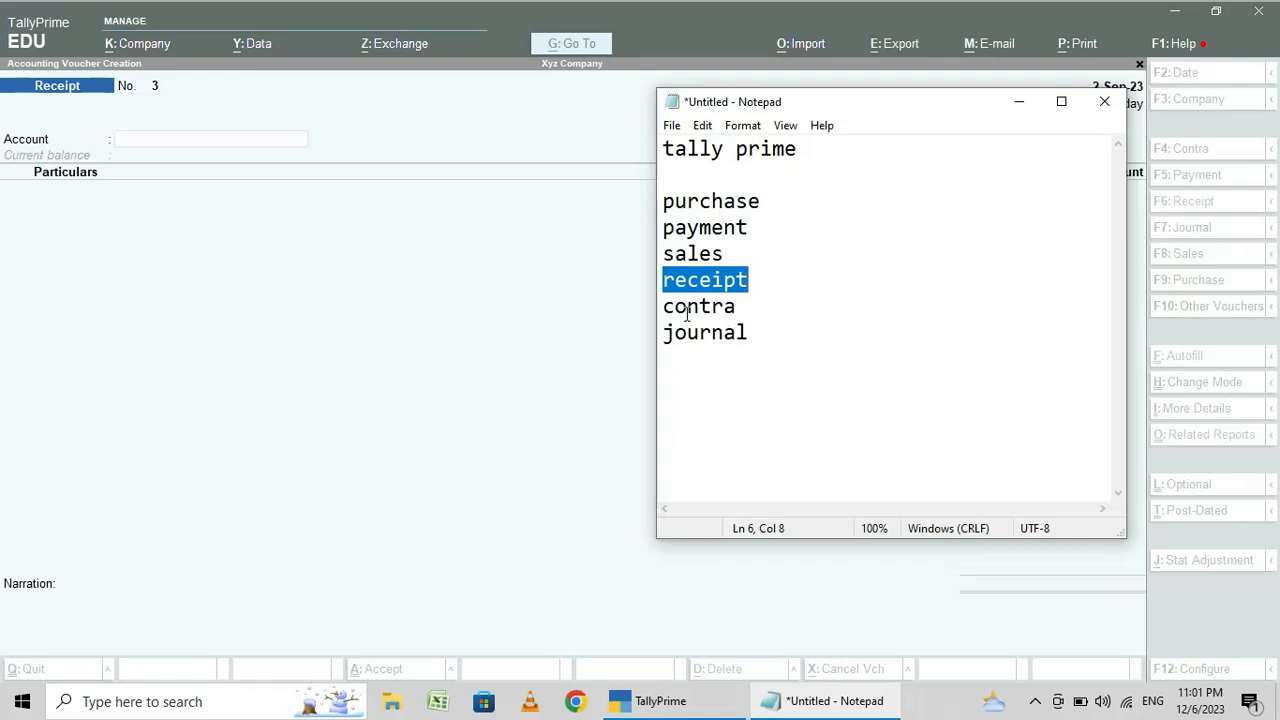
{"action": "left_click_drag", "start_coordinate": [664, 308], "coordinate": [763, 304]}
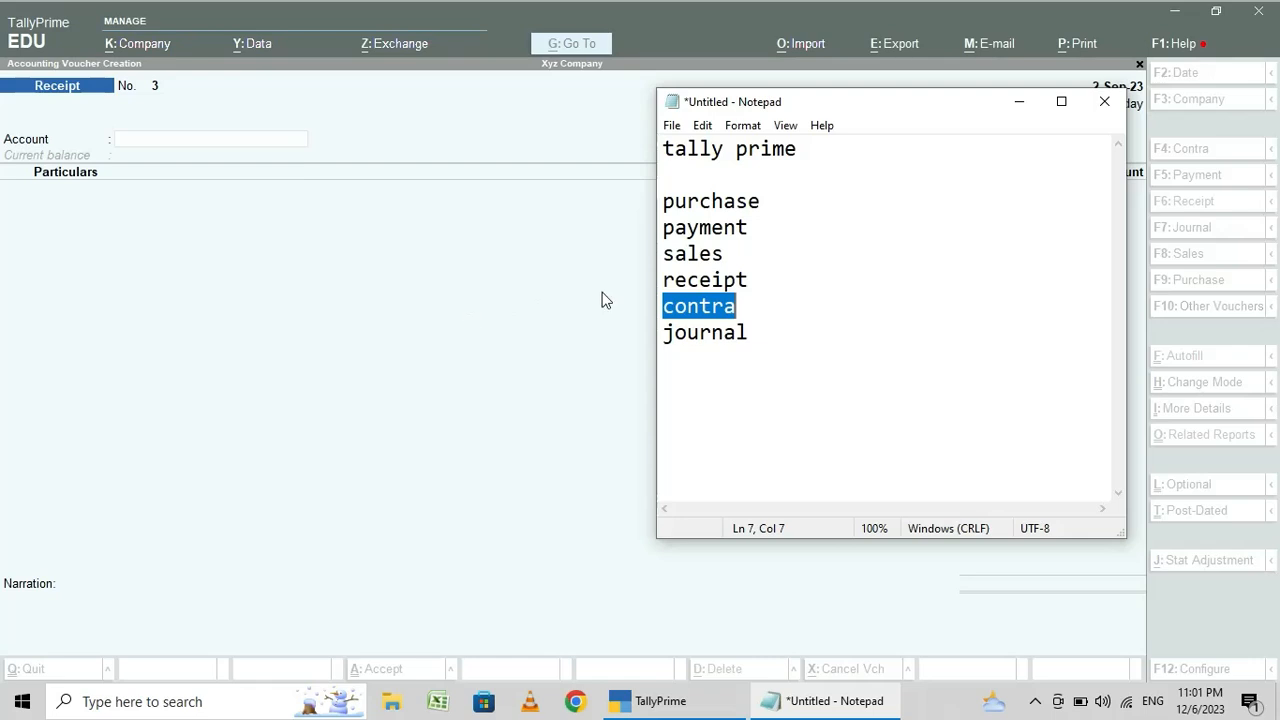
{"action": "left_click", "coordinate": [1019, 101]}
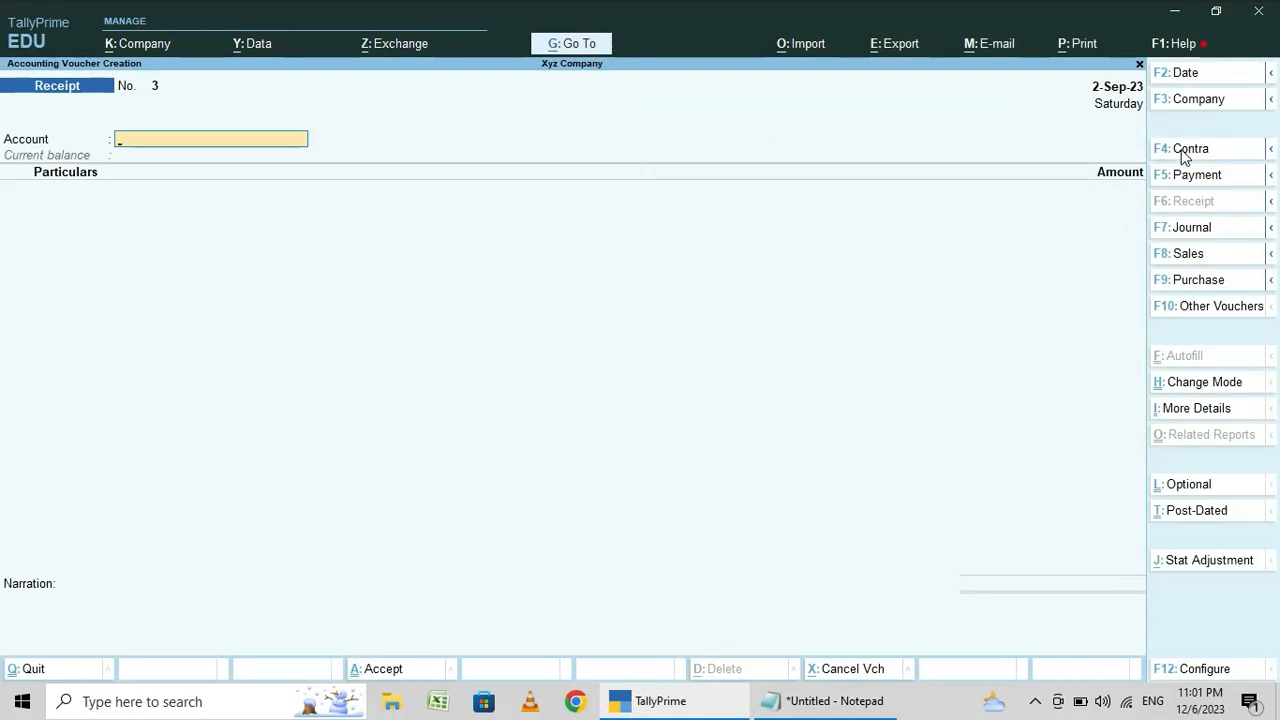
- Start a contra voucher with Hdfc Bank as the account and Cash as the particulars for 10,000
{"action": "left_click", "coordinate": [1185, 150]}
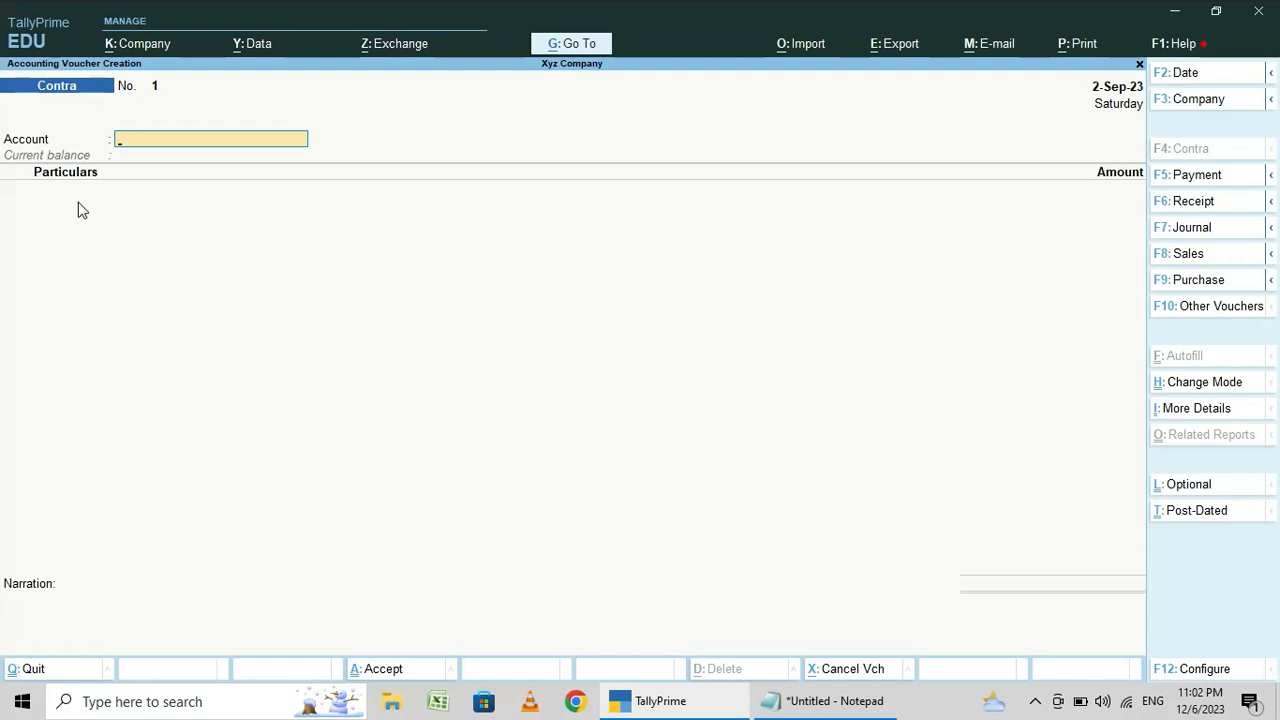
{"action": "type", "text": "H"}
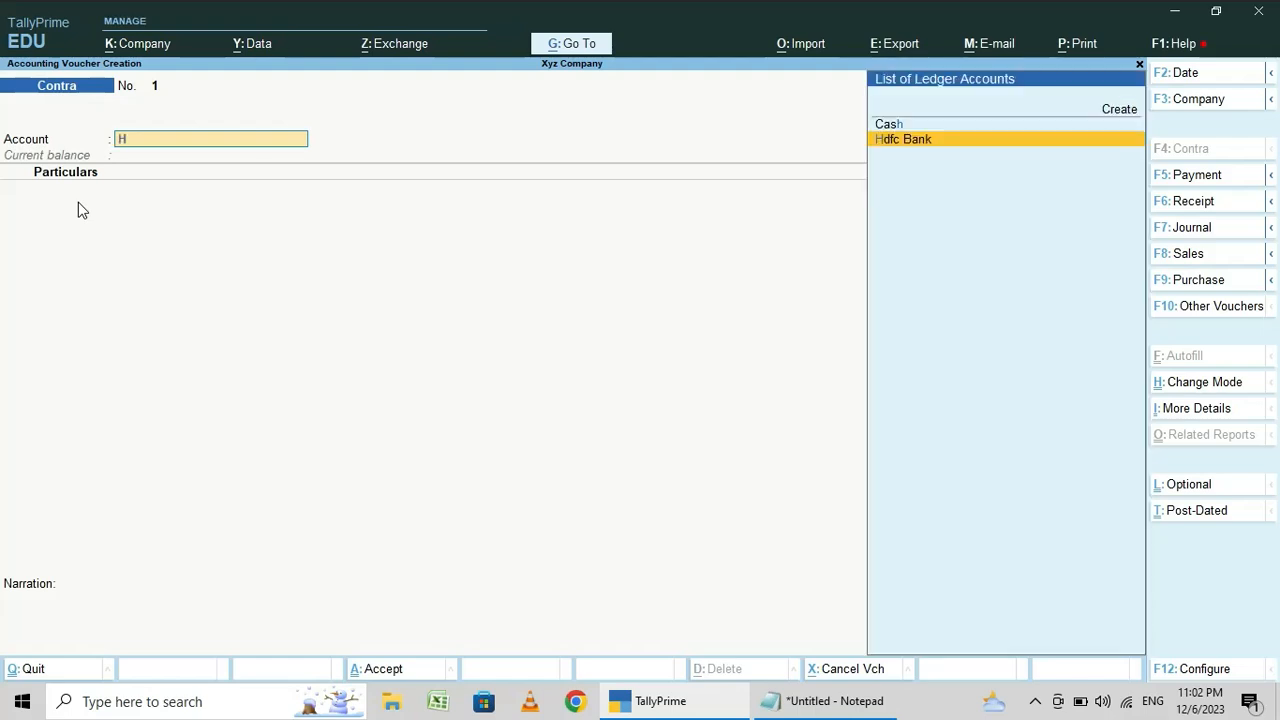
{"action": "key", "text": "Return"}
{"action": "type", "text": "Cash"}
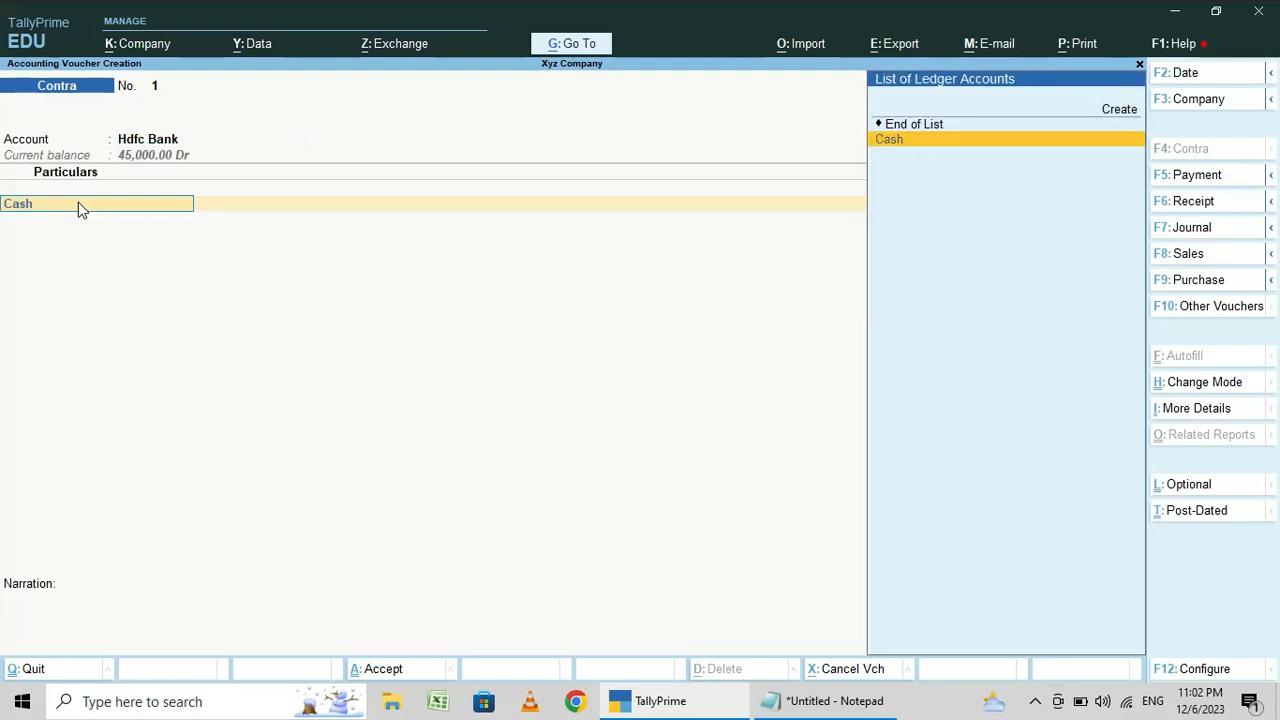
{"action": "key", "text": "Return"}
{"action": "type", "text": "10000"}
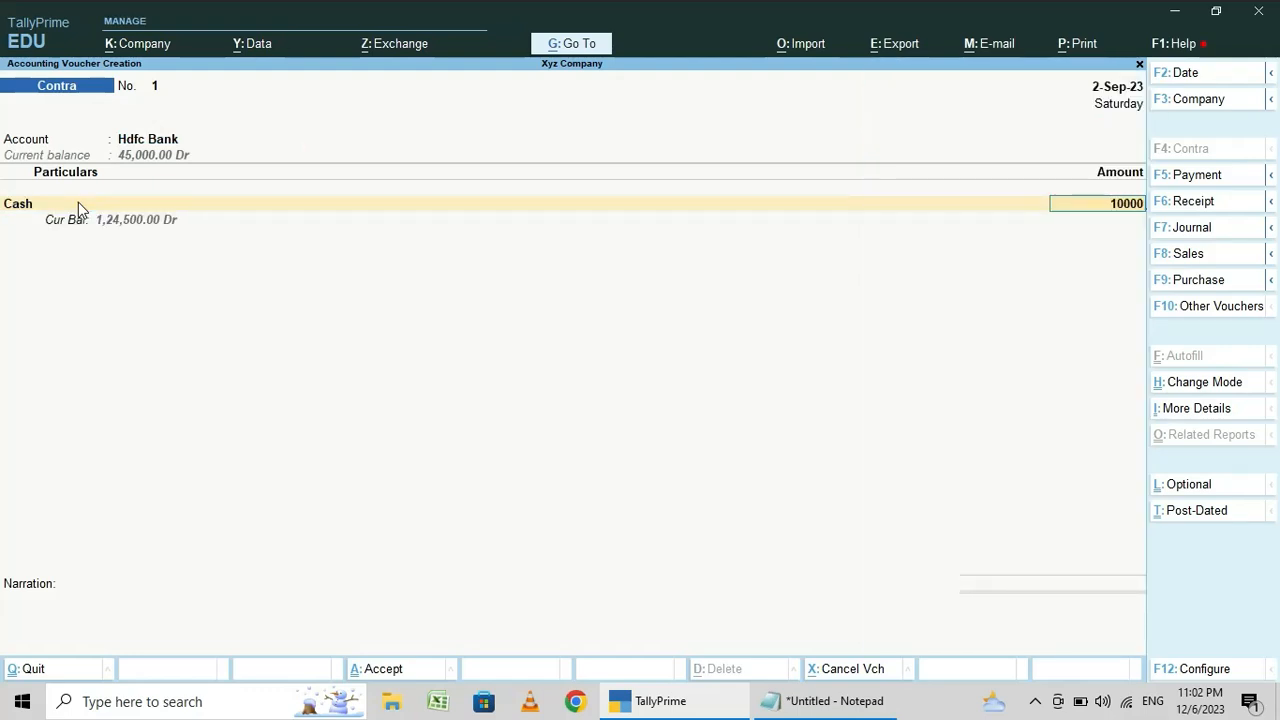
{"action": "key", "text": "Return"}
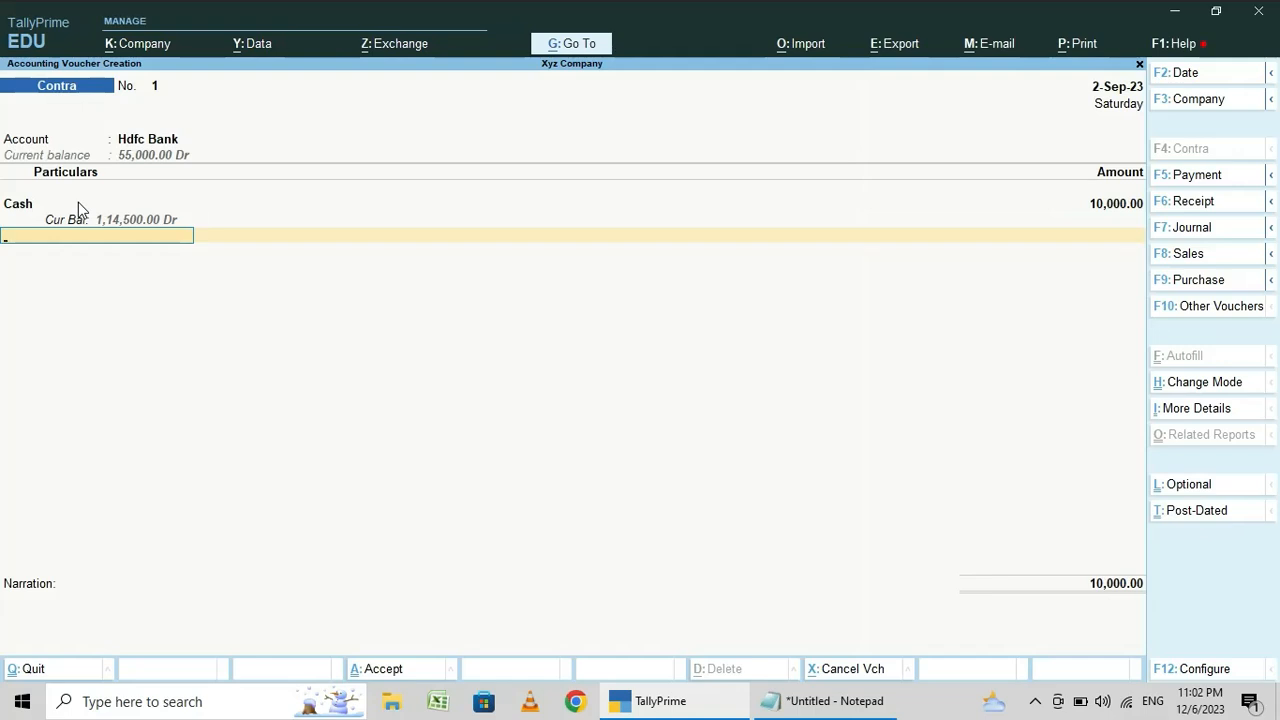
- Swap the contra voucher's ledgers, setting Cash as the account and Hdfc Bank as the particulars
{"action": "key", "text": "BackSpace"}
{"action": "key", "text": "BackSpace"}
{"action": "key", "text": "BackSpace"}
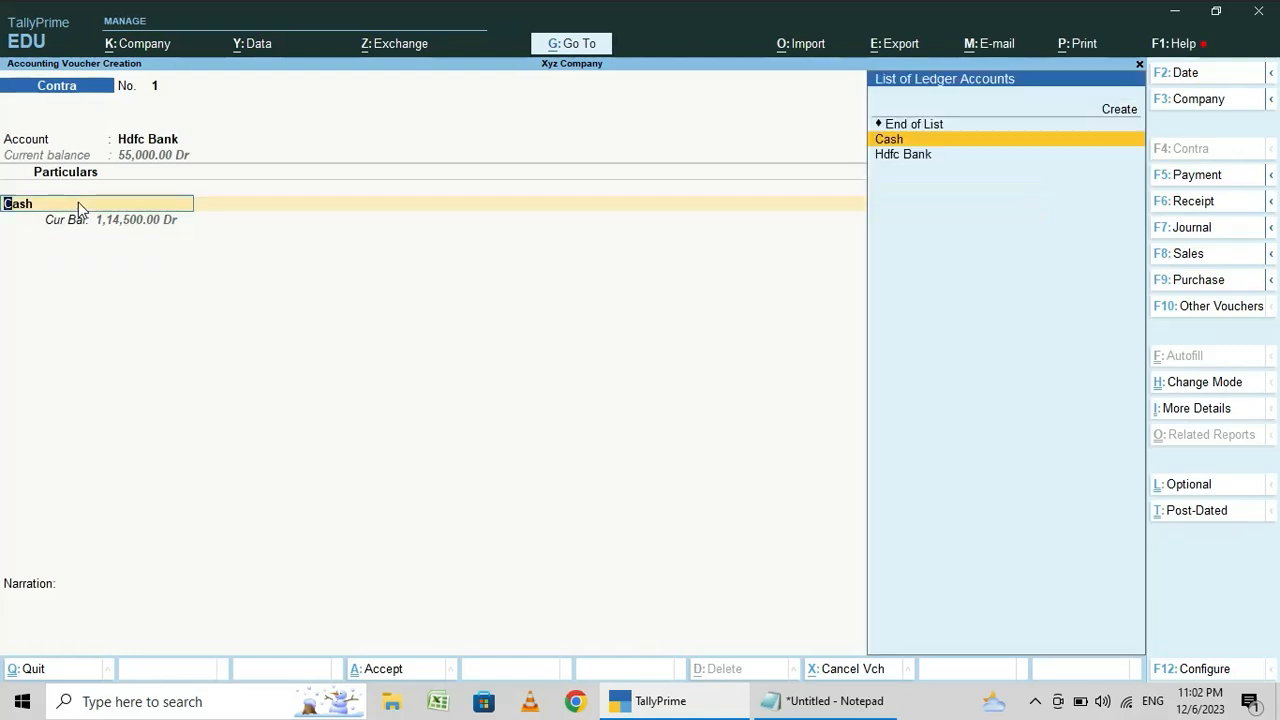
{"action": "type", "text": "Cash"}
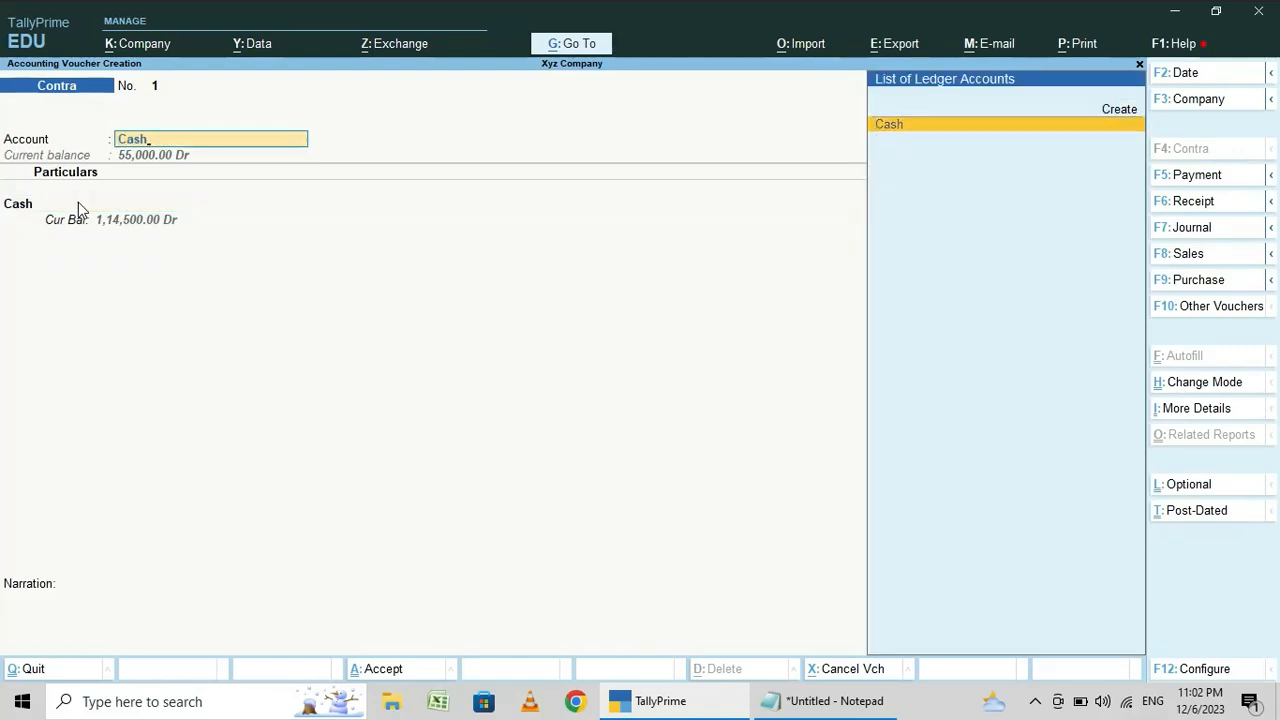
{"action": "key", "text": "Return"}
{"action": "type", "text": "hdf"}
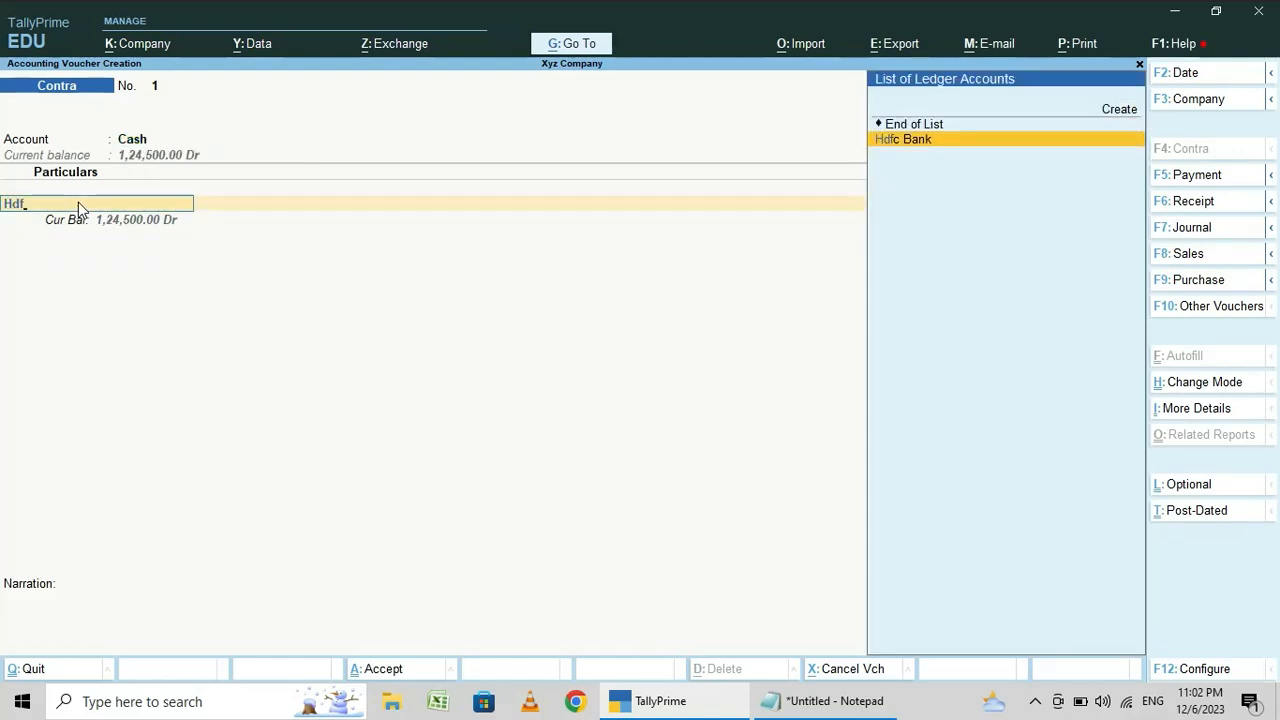
{"action": "key", "text": "Return"}
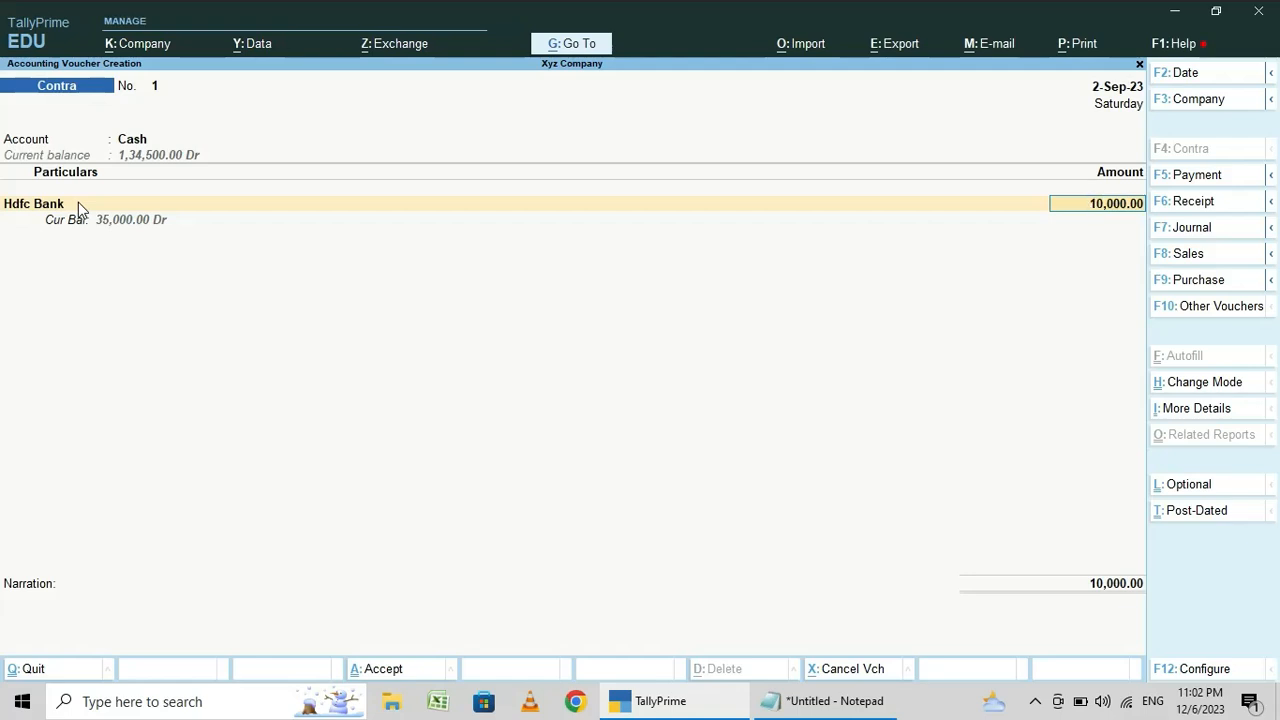
- Set the contra voucher's account back to Hdfc Bank and its particulars to Cash
{"action": "left_click", "coordinate": [78, 203]}
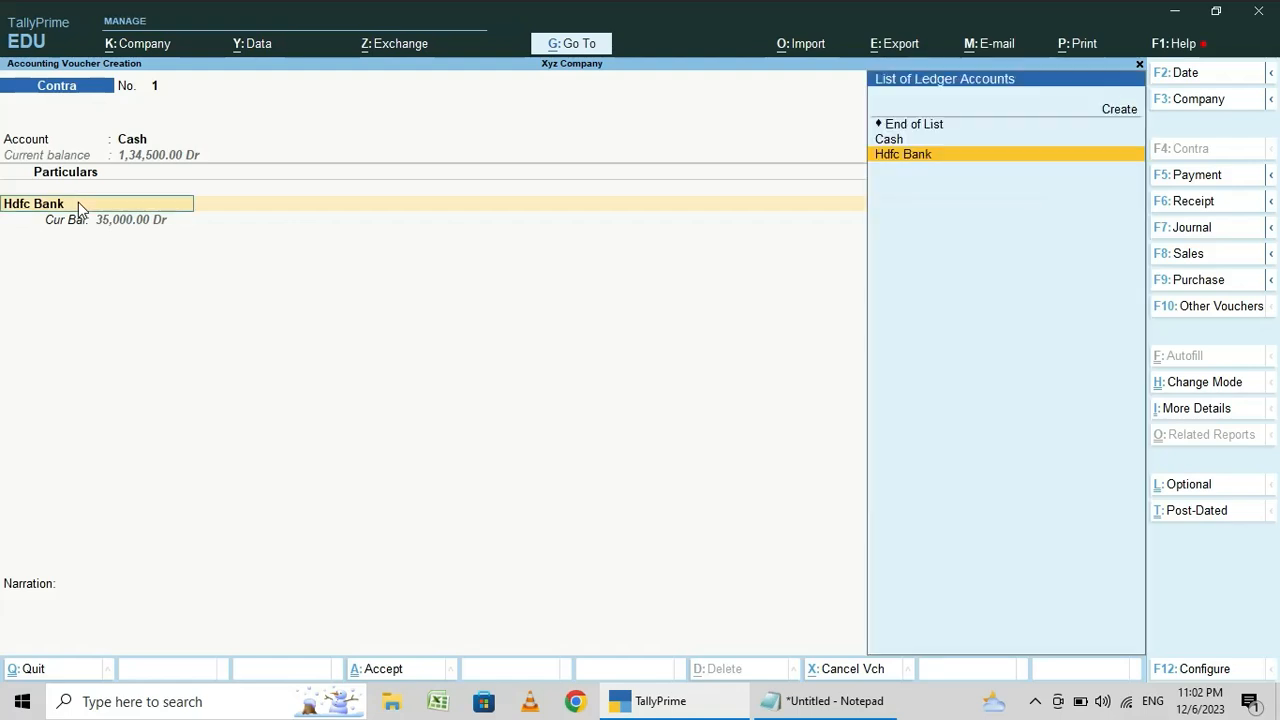
{"action": "key", "text": "shift+Tab"}
{"action": "type", "text": "Hdf"}
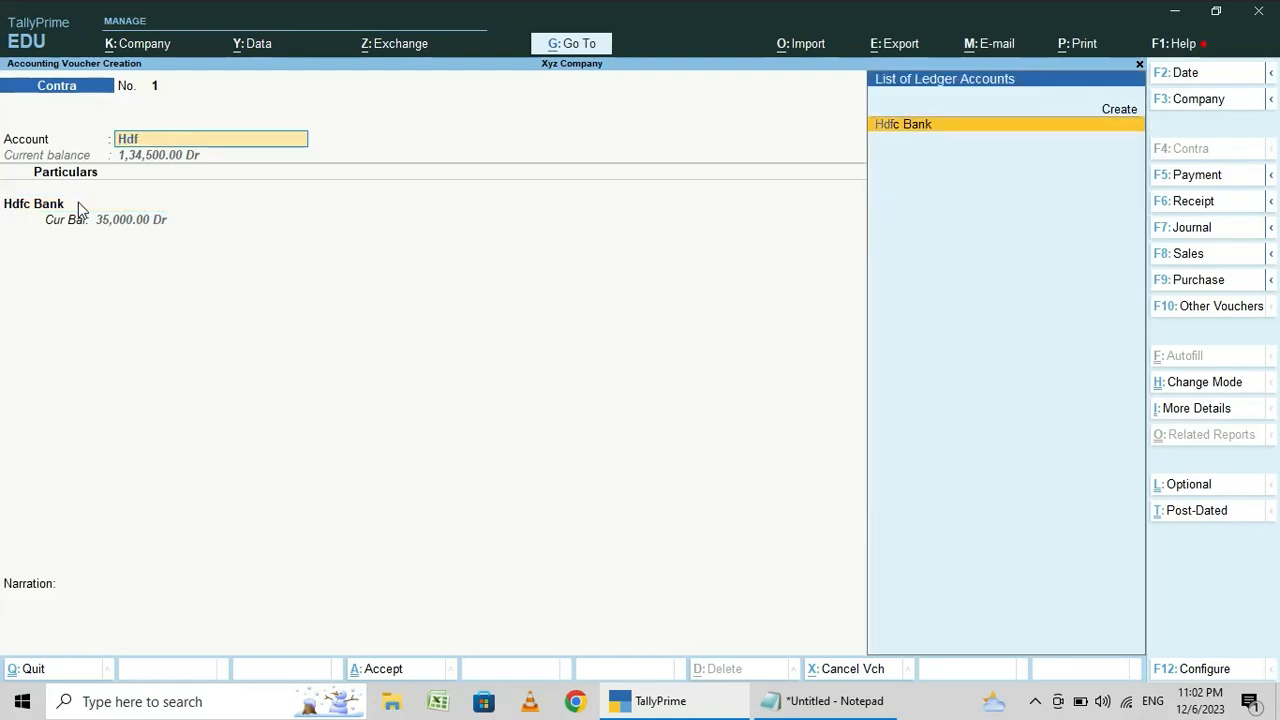
{"action": "key", "text": "Return"}
{"action": "type", "text": "Cash"}
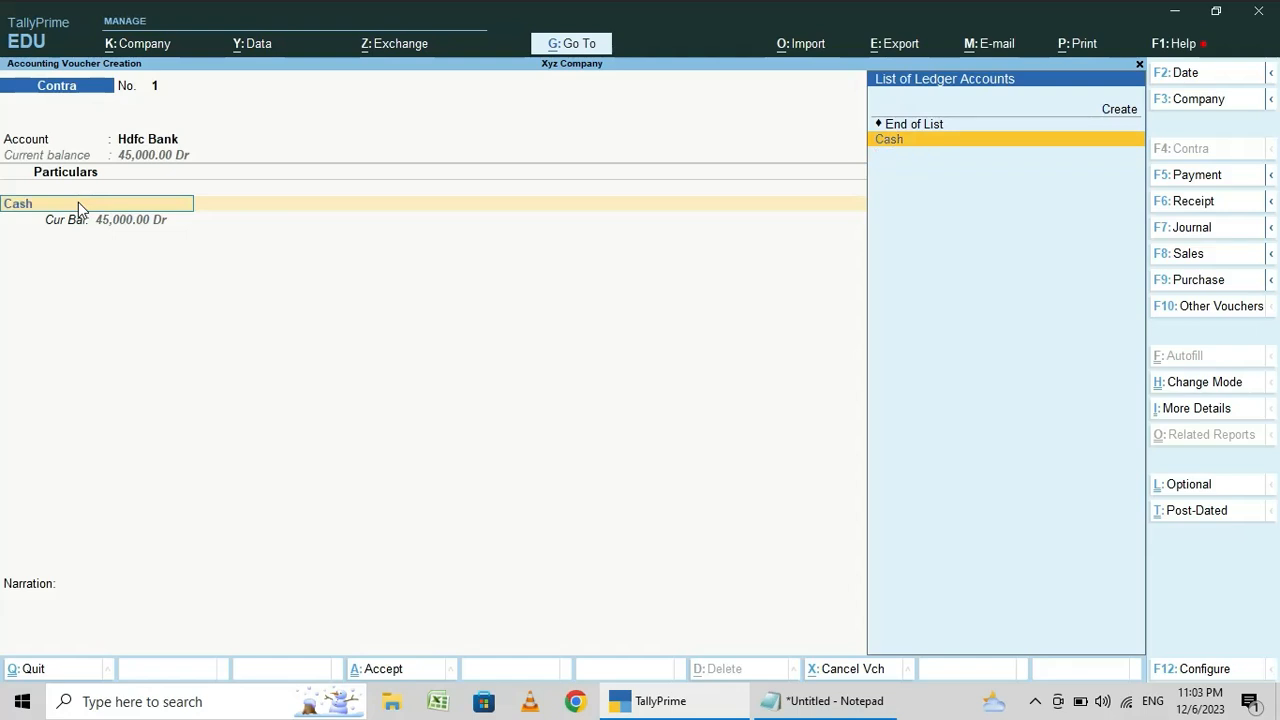
{"action": "key", "text": "Return"}
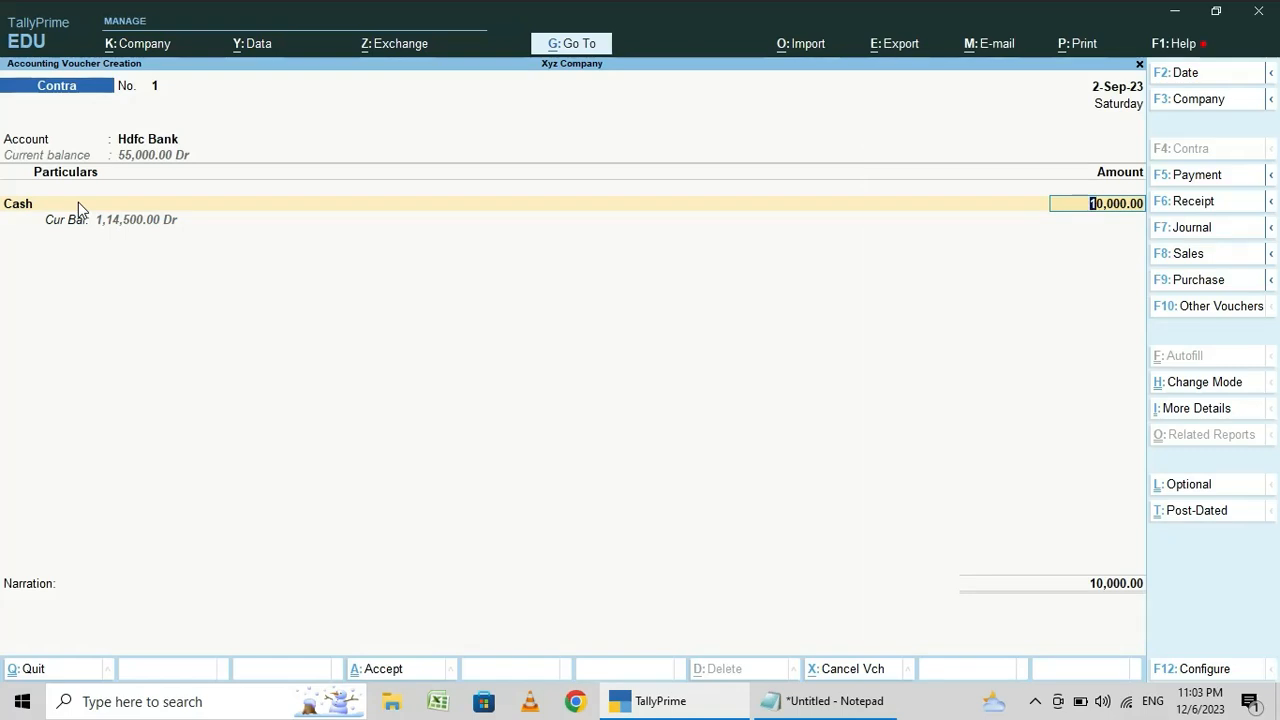
- Replace Cash in the contra particulars with a new ledger named Andhra Bank, created under Bank Accounts
{"action": "key", "text": "BackSpace"}
{"action": "key", "text": "BackSpace"}
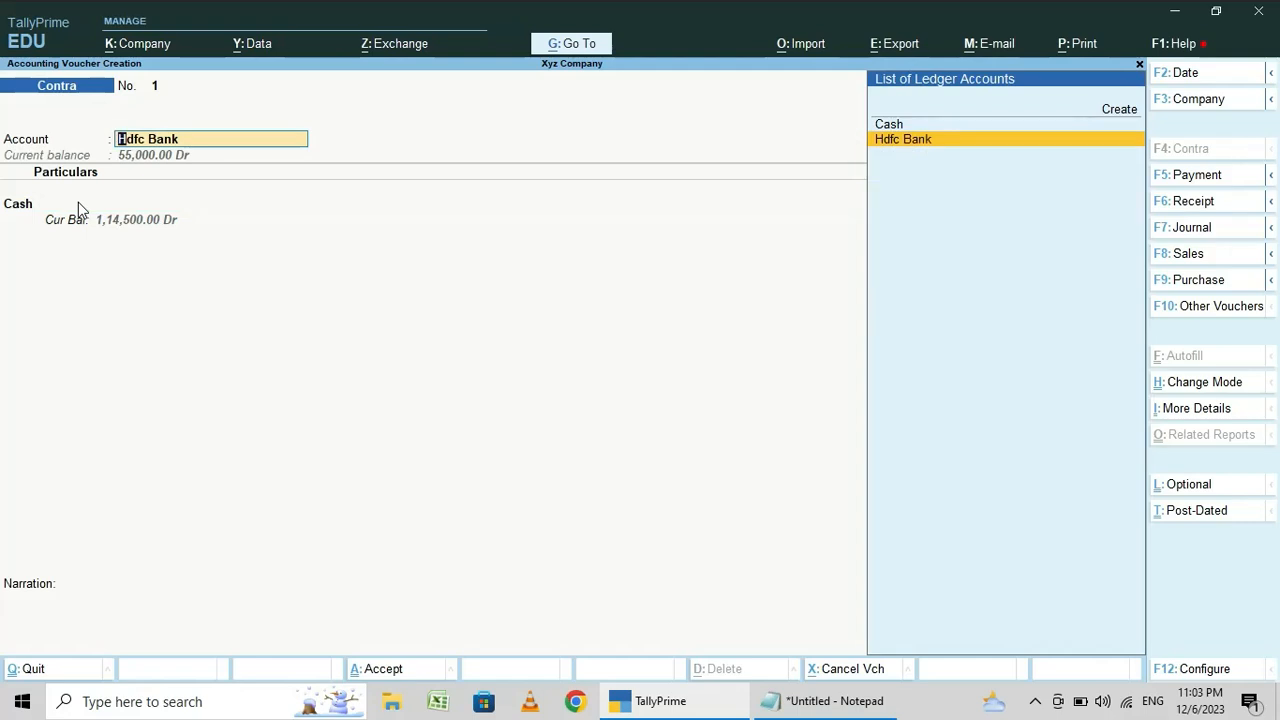
{"action": "key", "text": "Return"}
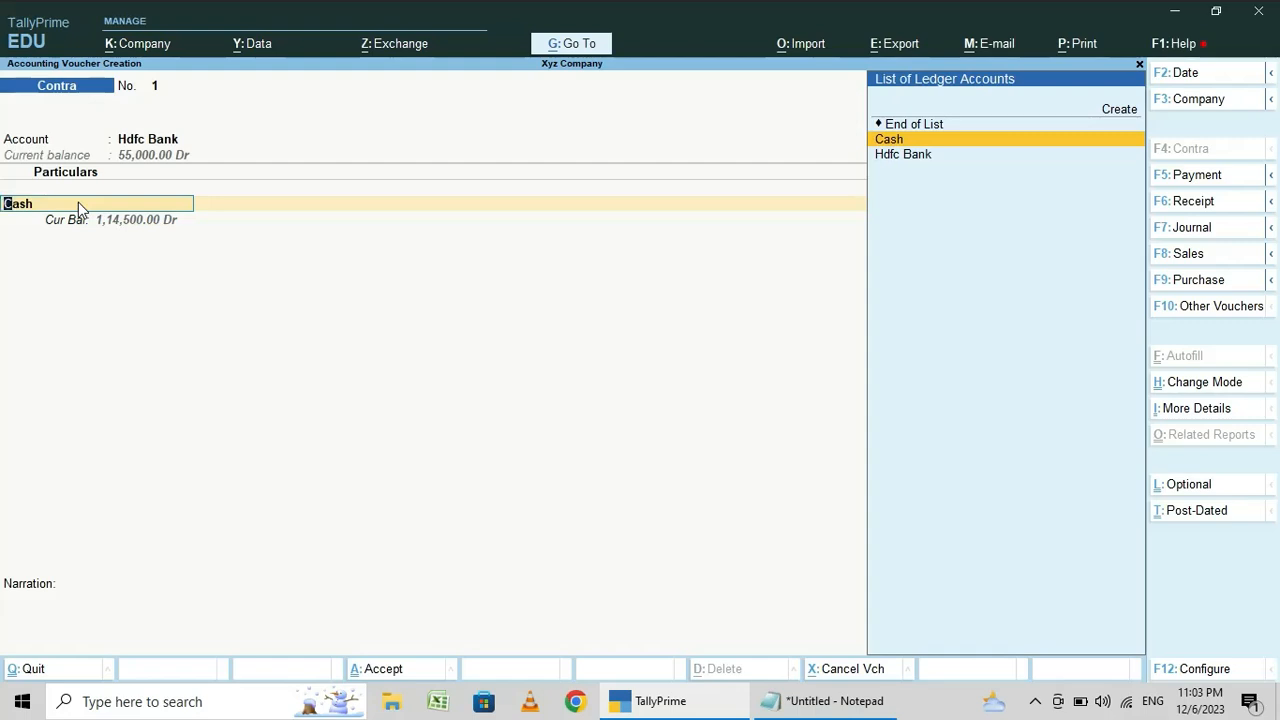
{"action": "key", "text": "alt+c"}
{"action": "type", "text": "Andhra Bank"}
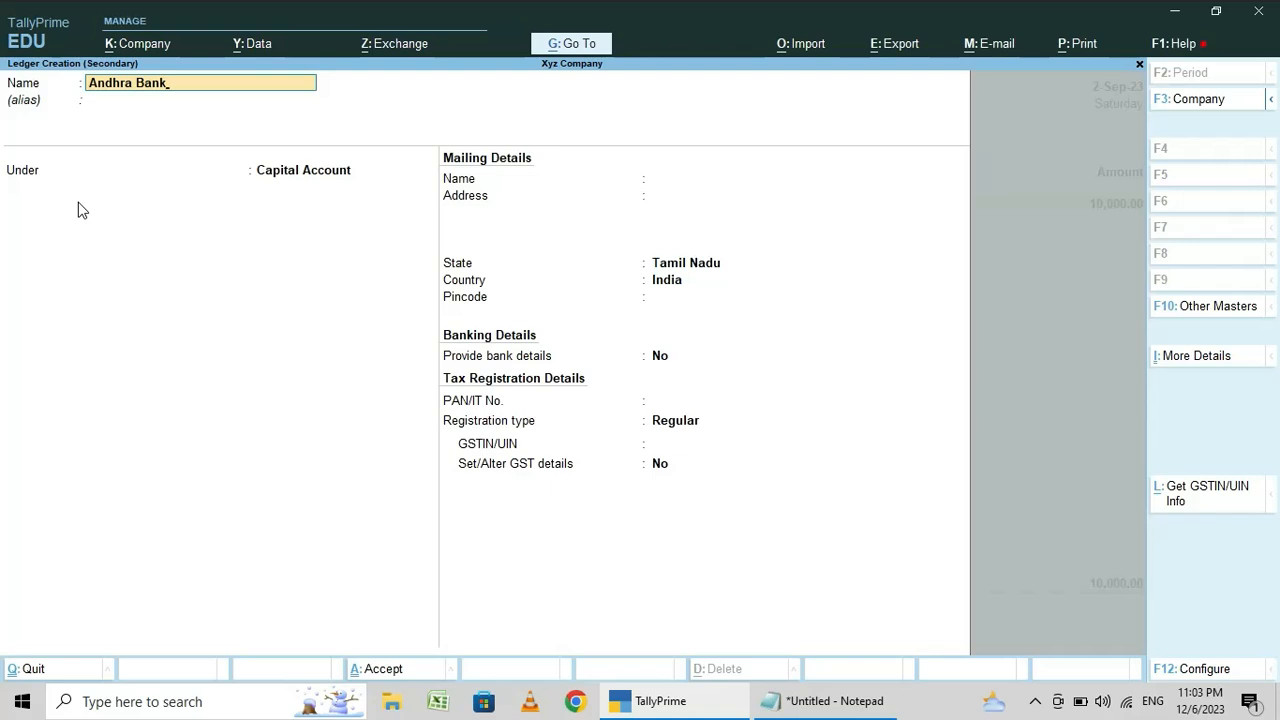
{"action": "key", "text": "Return"}
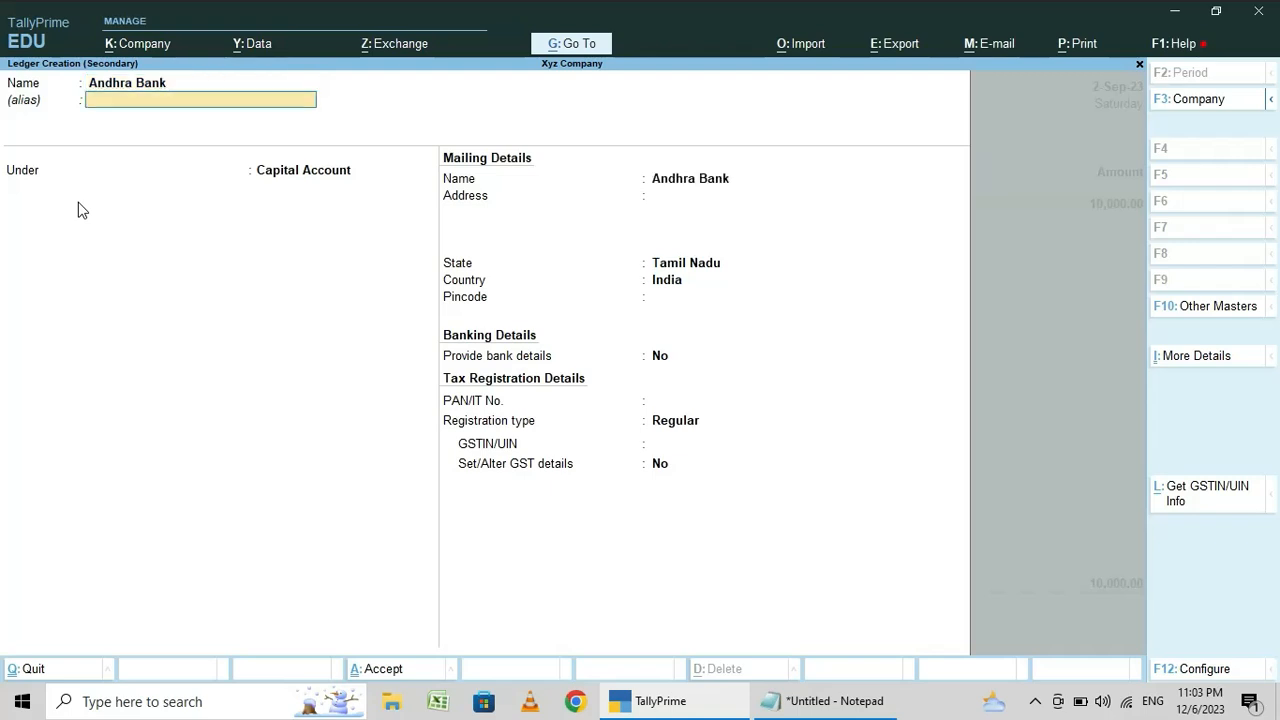
{"action": "key", "text": "Return"}
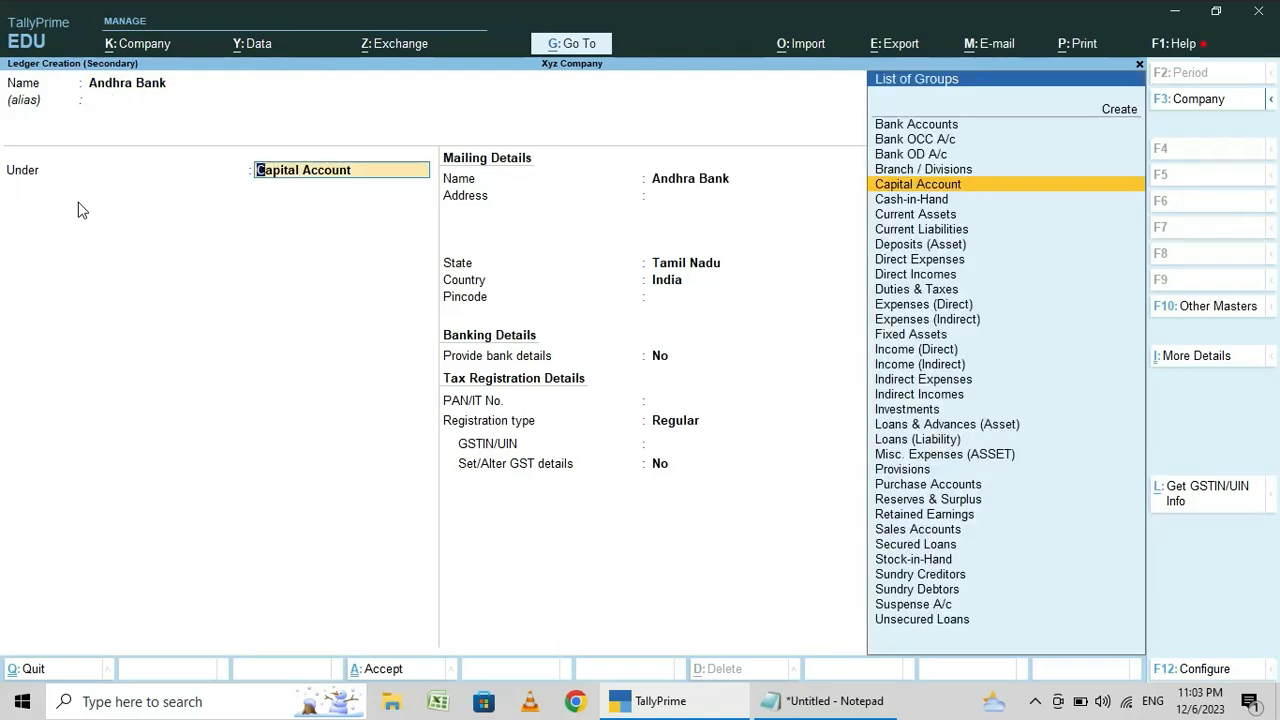
{"action": "type", "text": "Bank"}
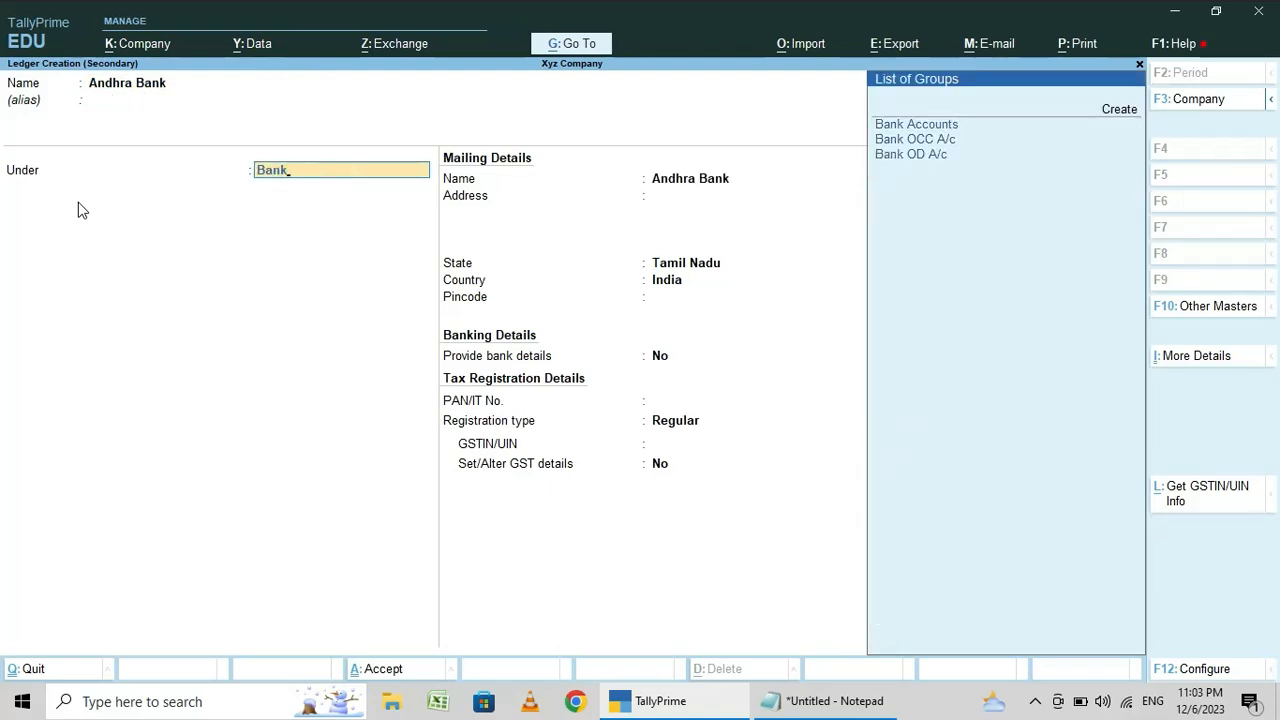
{"action": "key", "text": "Return"}
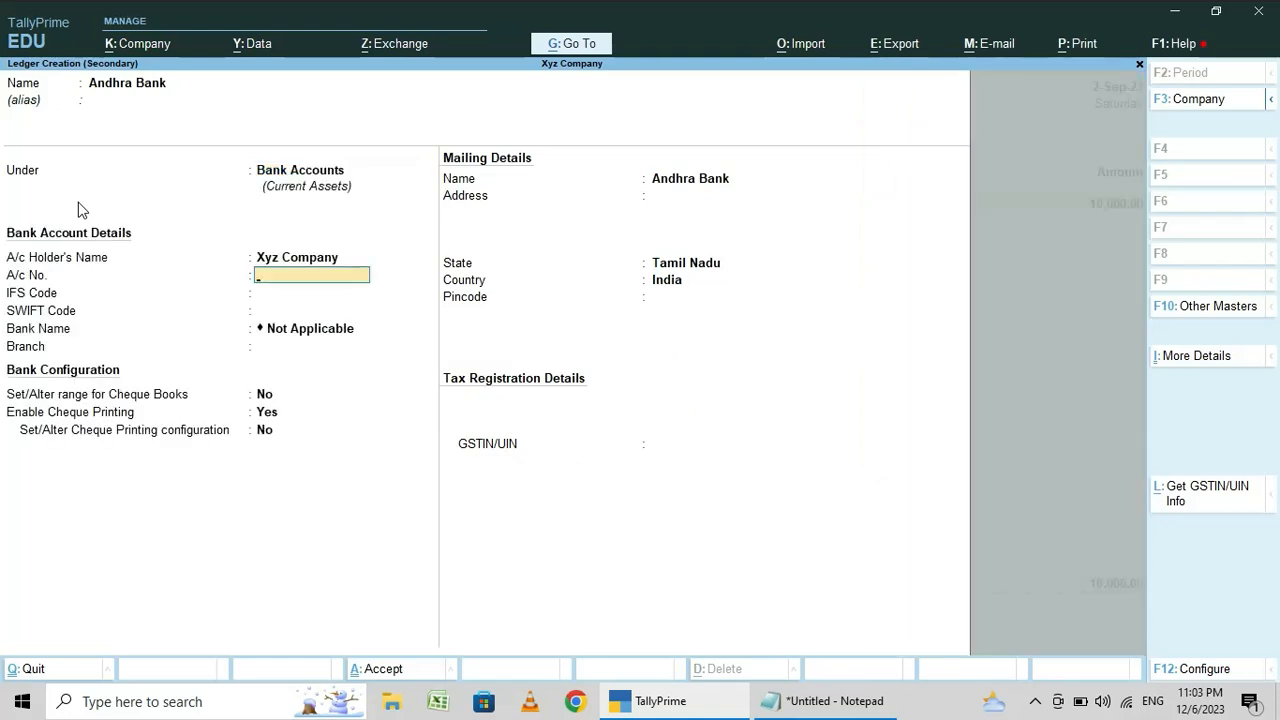
{"action": "key", "text": "ctrl+a"}
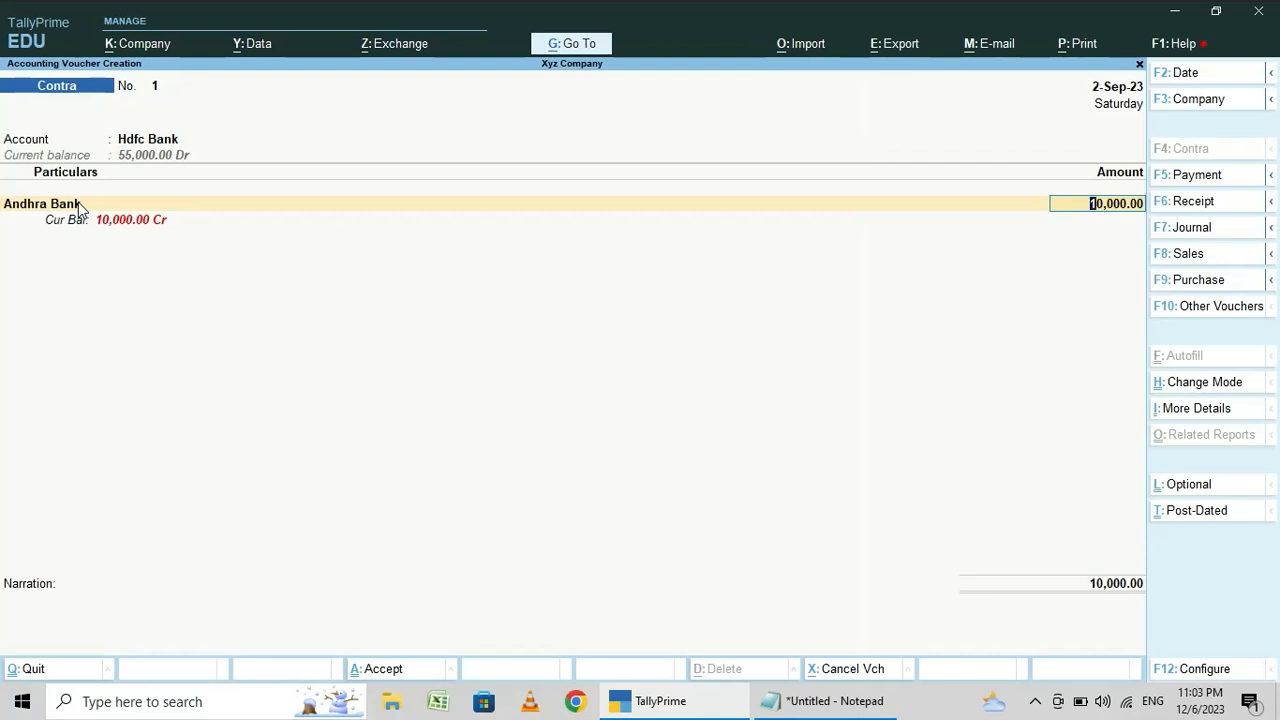
- Accept the 10,000 bank allocations as Cheque for Andhra Bank and Cheque/DD for Hdfc Bank, keeping the default details
{"action": "key", "text": "Return"}
{"action": "key", "text": "Return"}
{"action": "key", "text": "Return"}
{"action": "key", "text": "Return"}
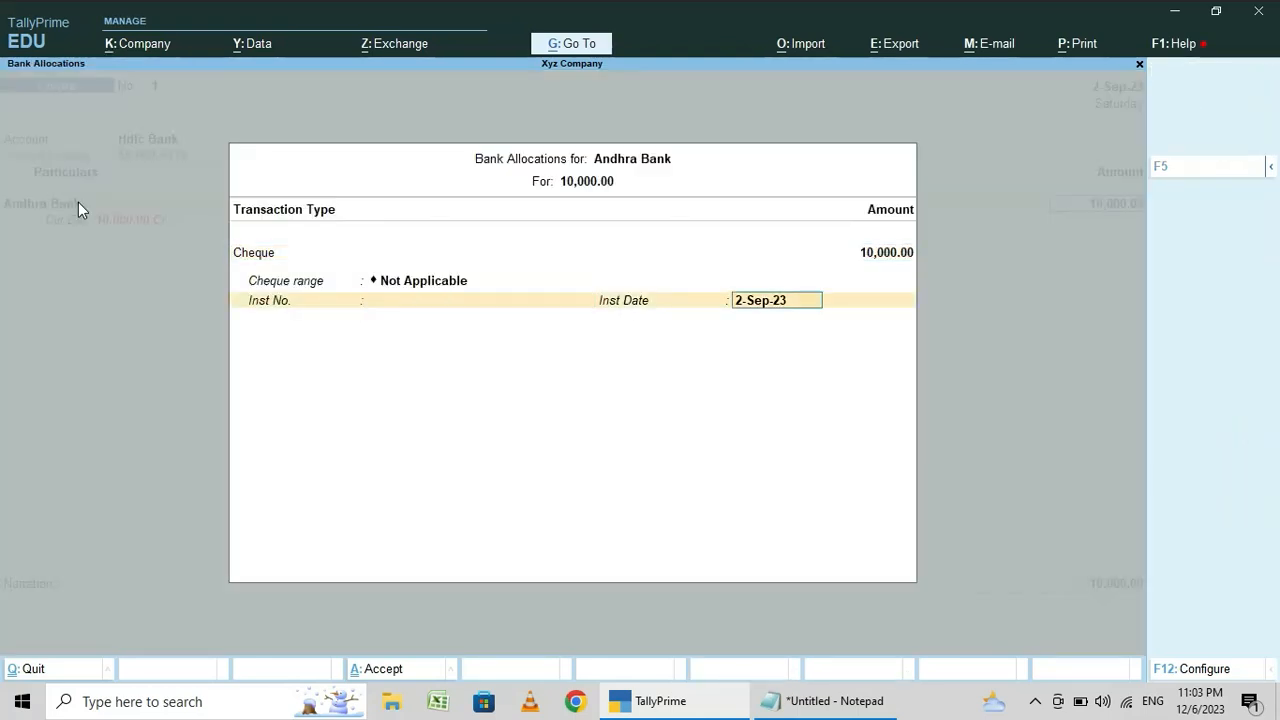
{"action": "key", "text": "Return"}
{"action": "key", "text": "Return"}
{"action": "key", "text": "Return"}
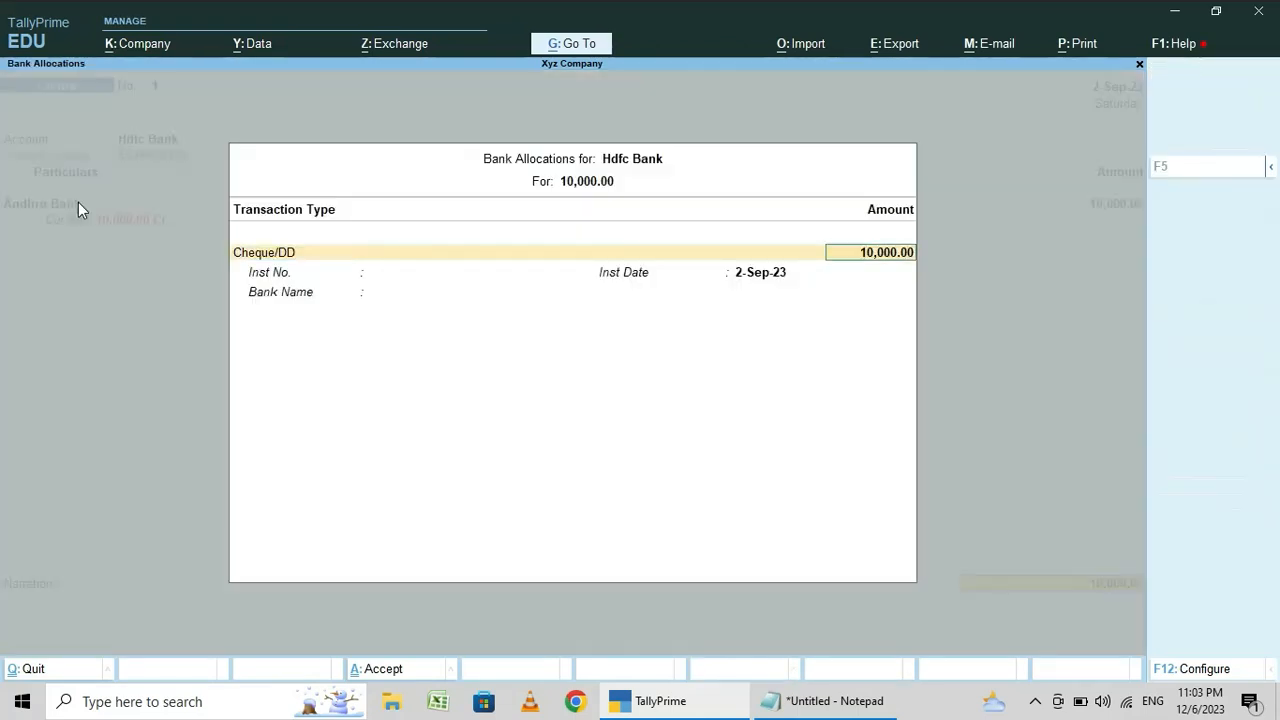
{"action": "key", "text": "Return"}
{"action": "key", "text": "Return"}
{"action": "key", "text": "Return"}
{"action": "key", "text": "Return"}
- Enter the narration "being amount transferred from Andhra bank to HDFC bank" and save the contra voucher
{"action": "type", "text": "being amount tra"}
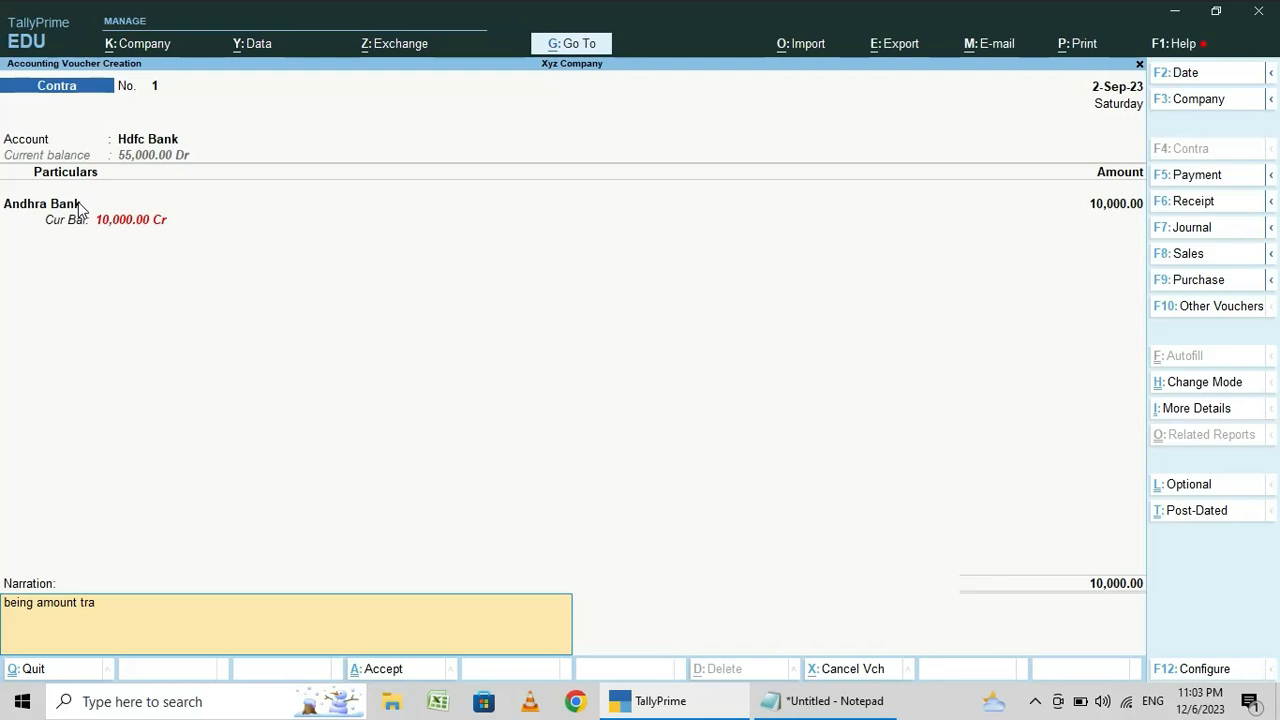
{"action": "type", "text": "nsferred from Andhra bank to HDFC bank"}
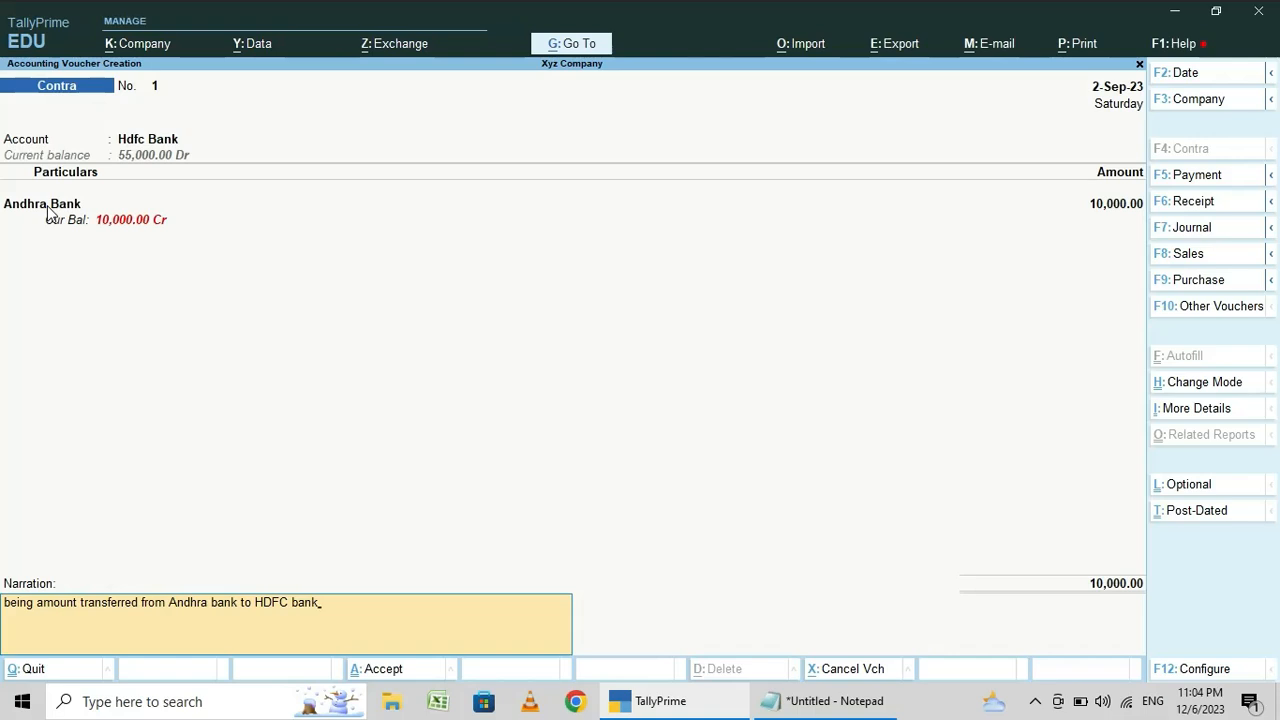
{"action": "key", "text": "Return"}
{"action": "key", "text": "Return"}
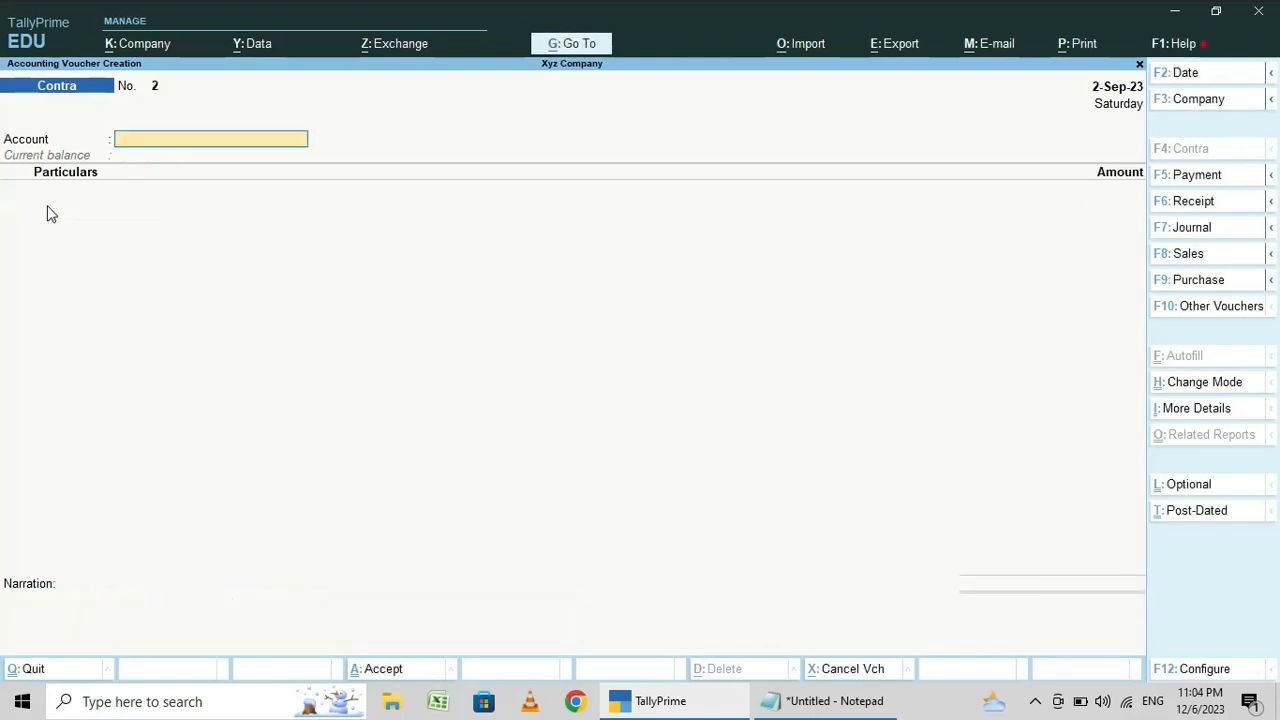
- Return to the Gateway of Tally, review the voucher list in Notepad and go back to TallyPrime
{"action": "key", "text": "Escape"}
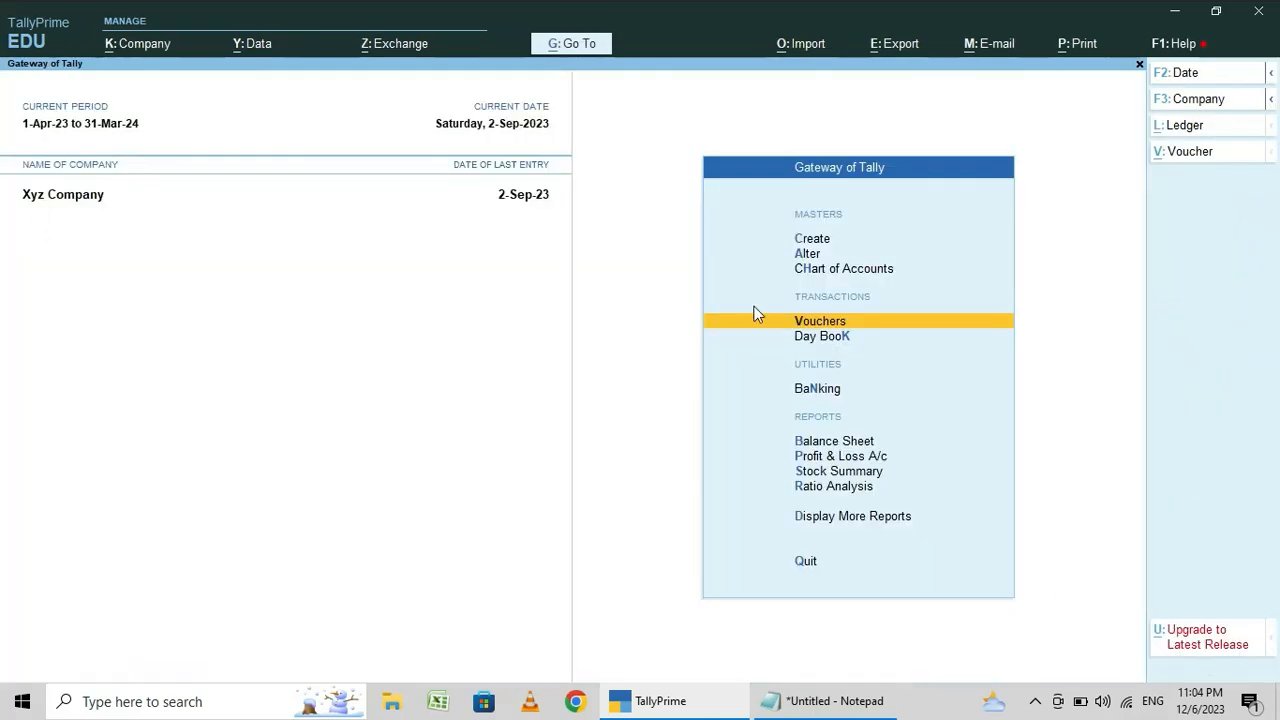
{"action": "left_click", "coordinate": [836, 704]}
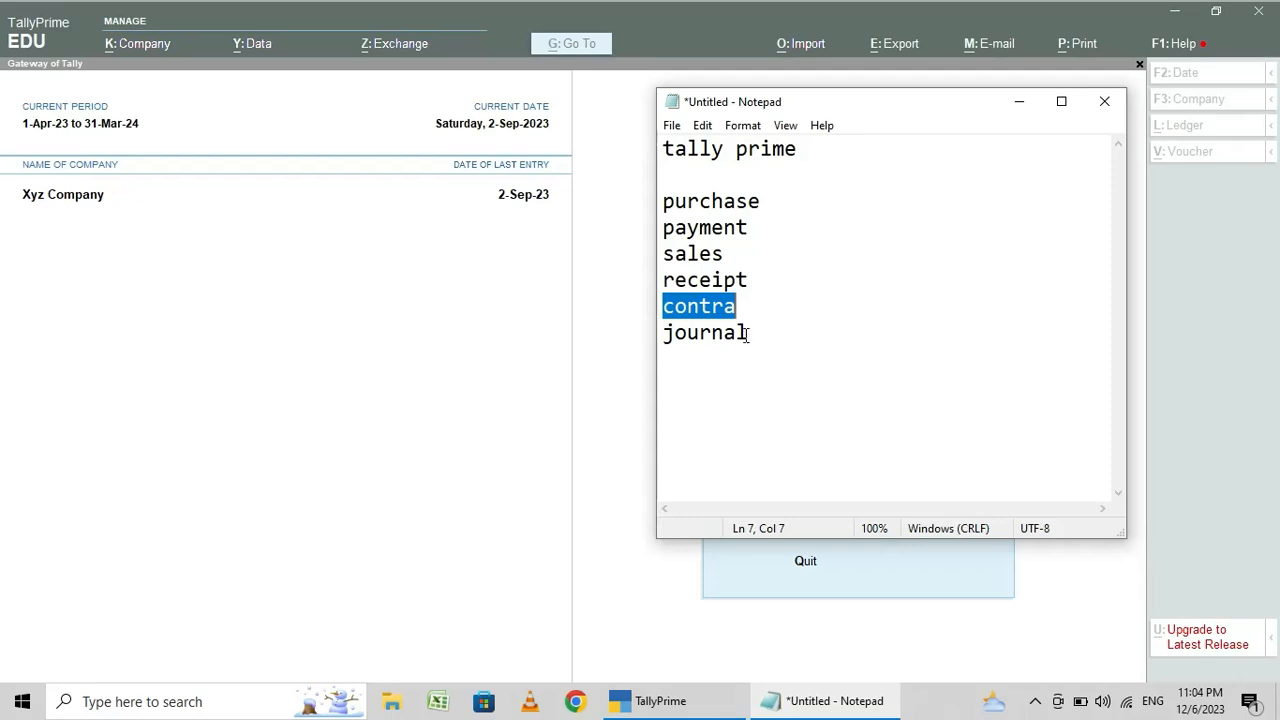
{"action": "left_click", "coordinate": [1017, 103]}
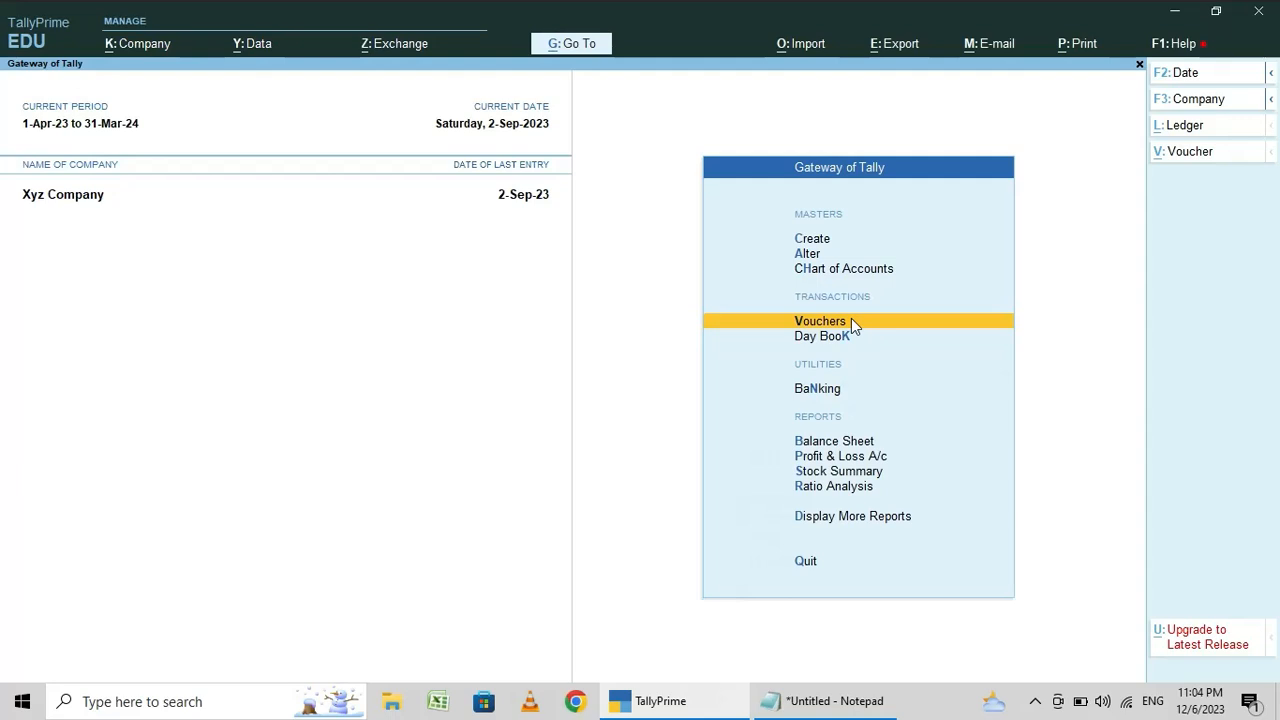
- Start a journal voucher and choose the Salary ledger for its first debit line
{"action": "left_click", "coordinate": [851, 321]}
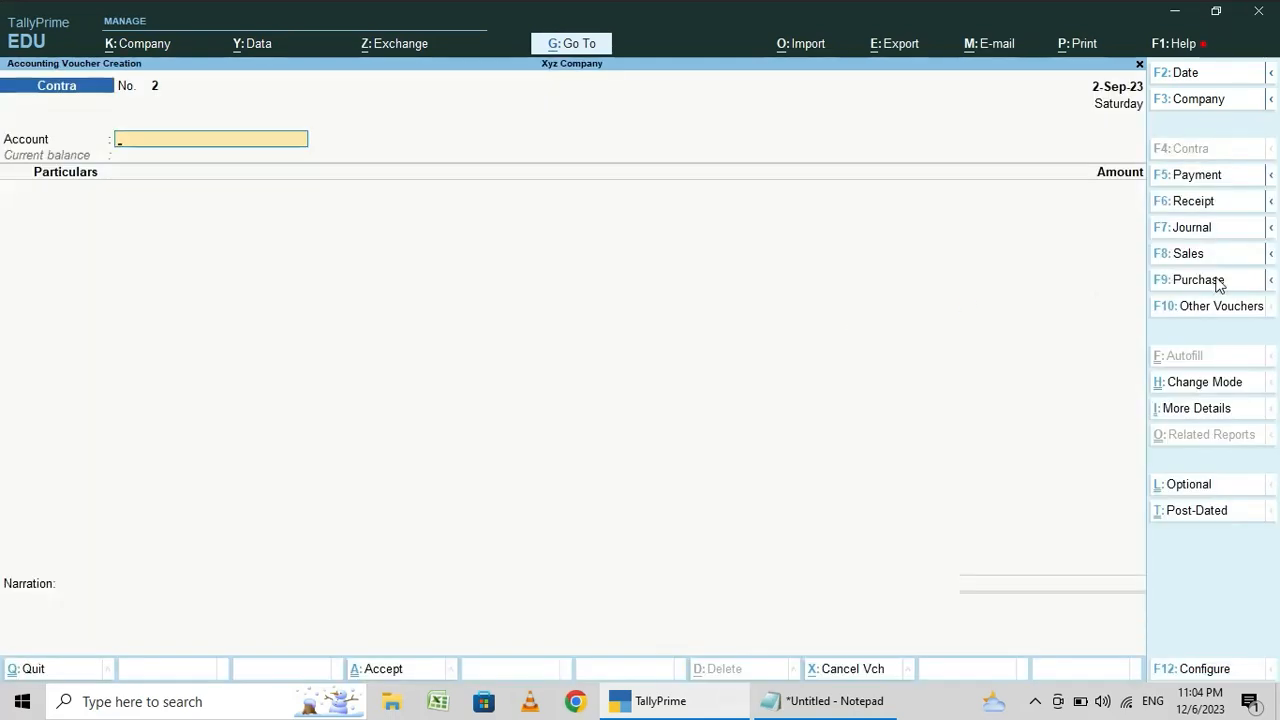
{"action": "left_click", "coordinate": [1192, 228]}
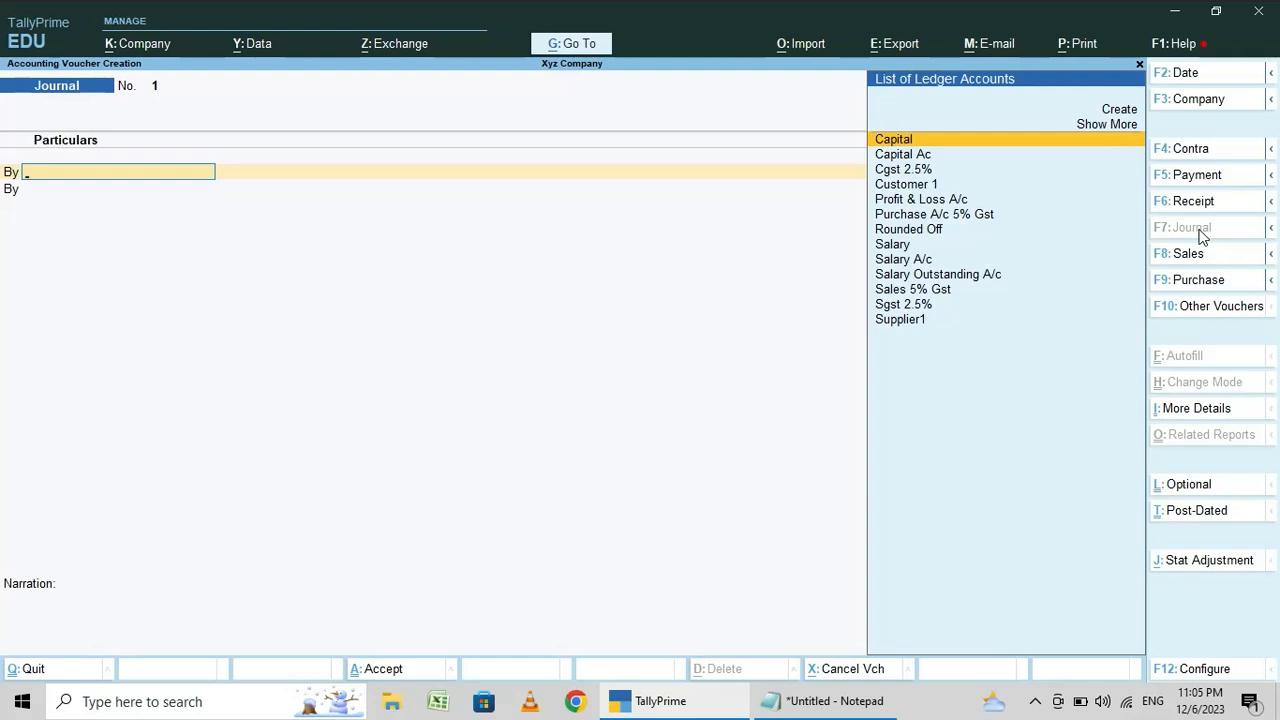
{"action": "type", "text": "Salary"}
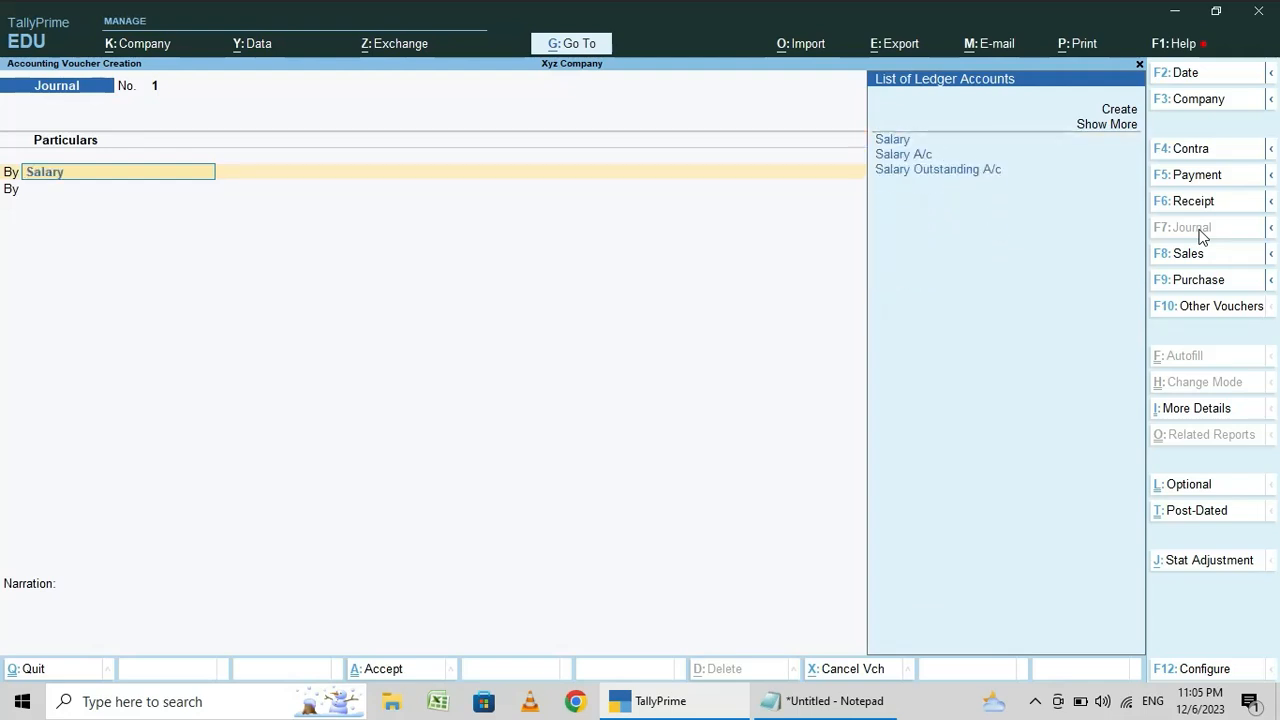
{"action": "key", "text": "Return"}
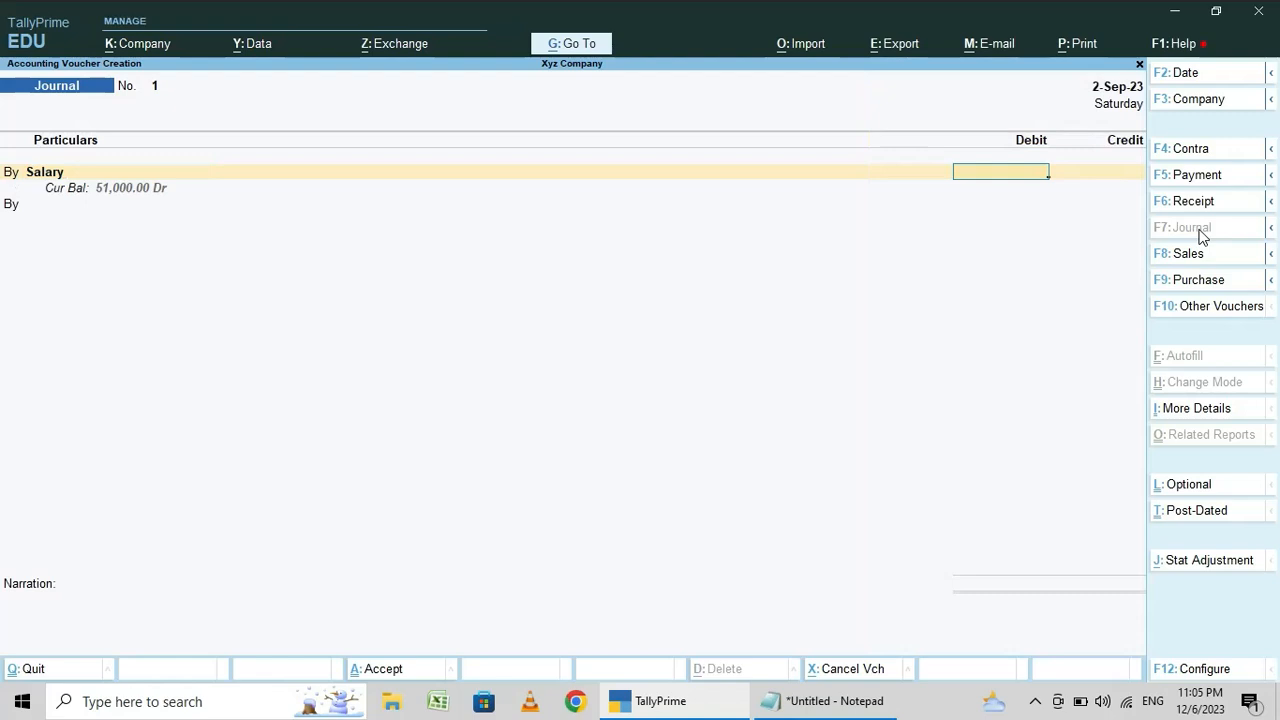
- Examine the Salary ledger's master details from the journal voucher and return without altering them
{"action": "key", "text": "BackSpace"}
{"action": "key", "text": "ctrl+Return"}
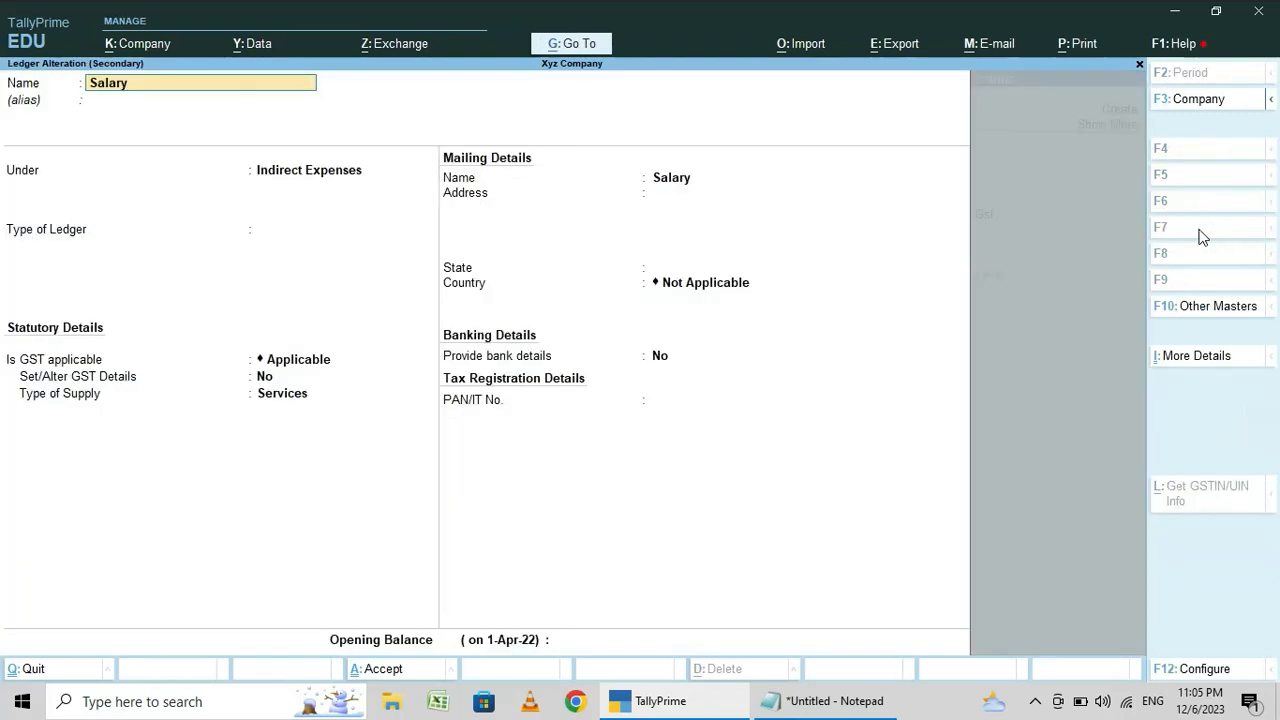
{"action": "key", "text": "Escape"}
{"action": "key", "text": "Escape"}
{"action": "key", "text": "y"}
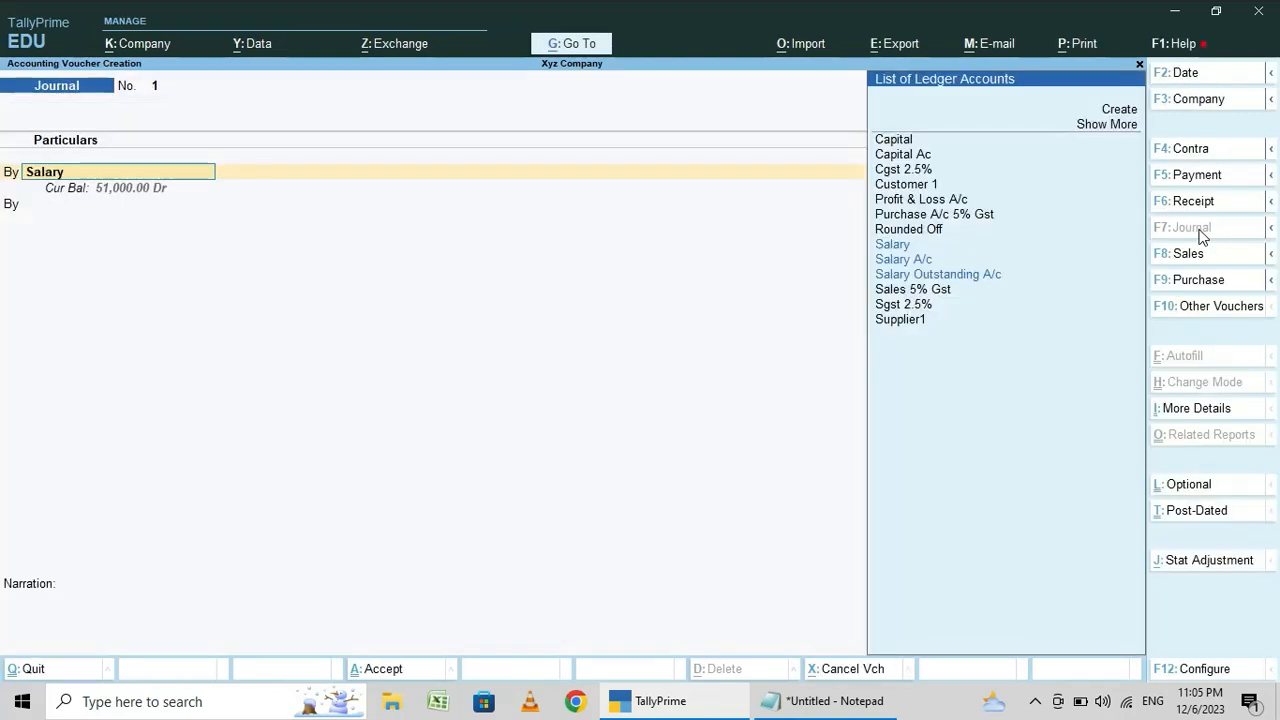
- Set the Salary ledger's debit amount to 30,000 in the journal voucher
{"action": "key", "text": "Return"}
{"action": "type", "text": "300000"}
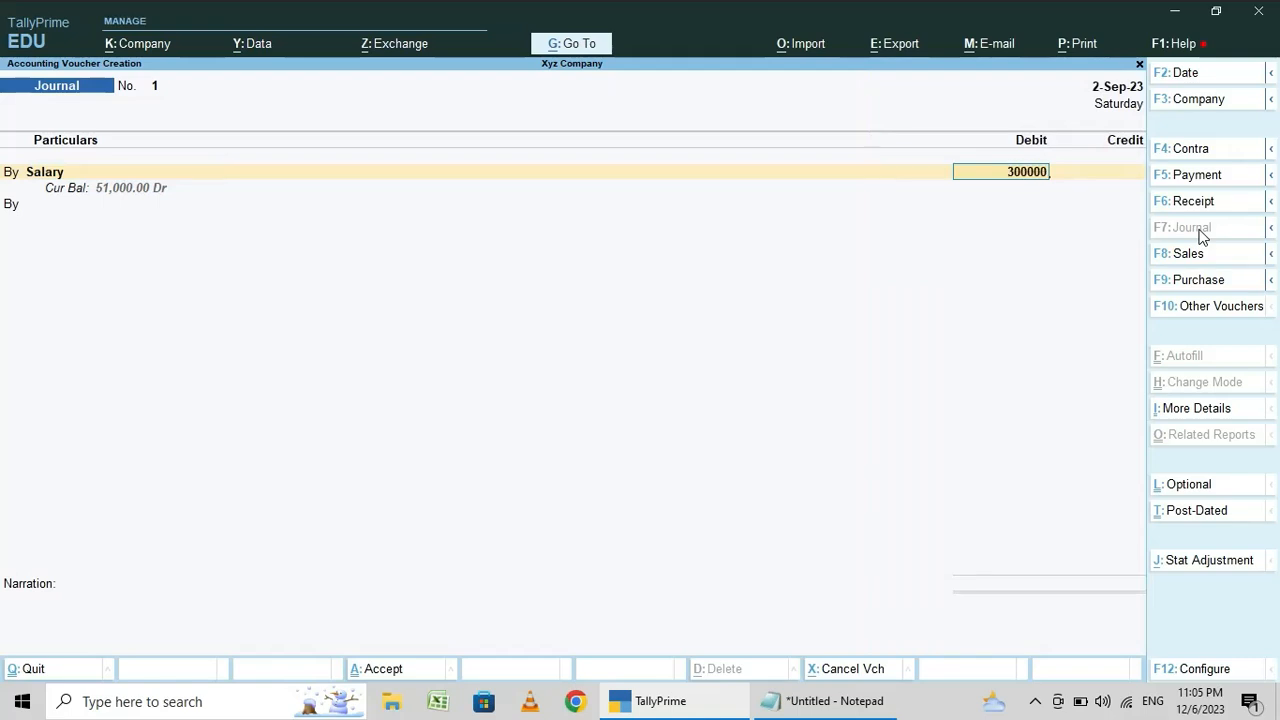
{"action": "key", "text": "Return"}
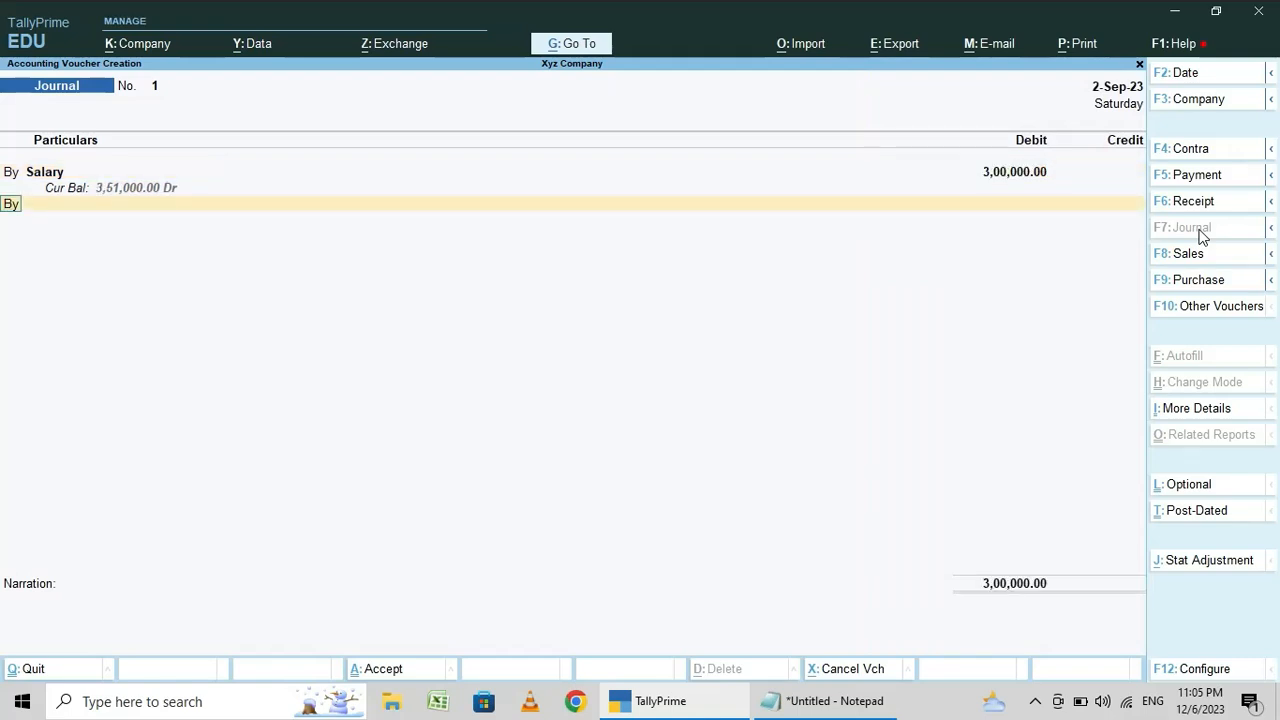
{"action": "key", "text": "BackSpace"}
{"action": "type", "text": "30000"}
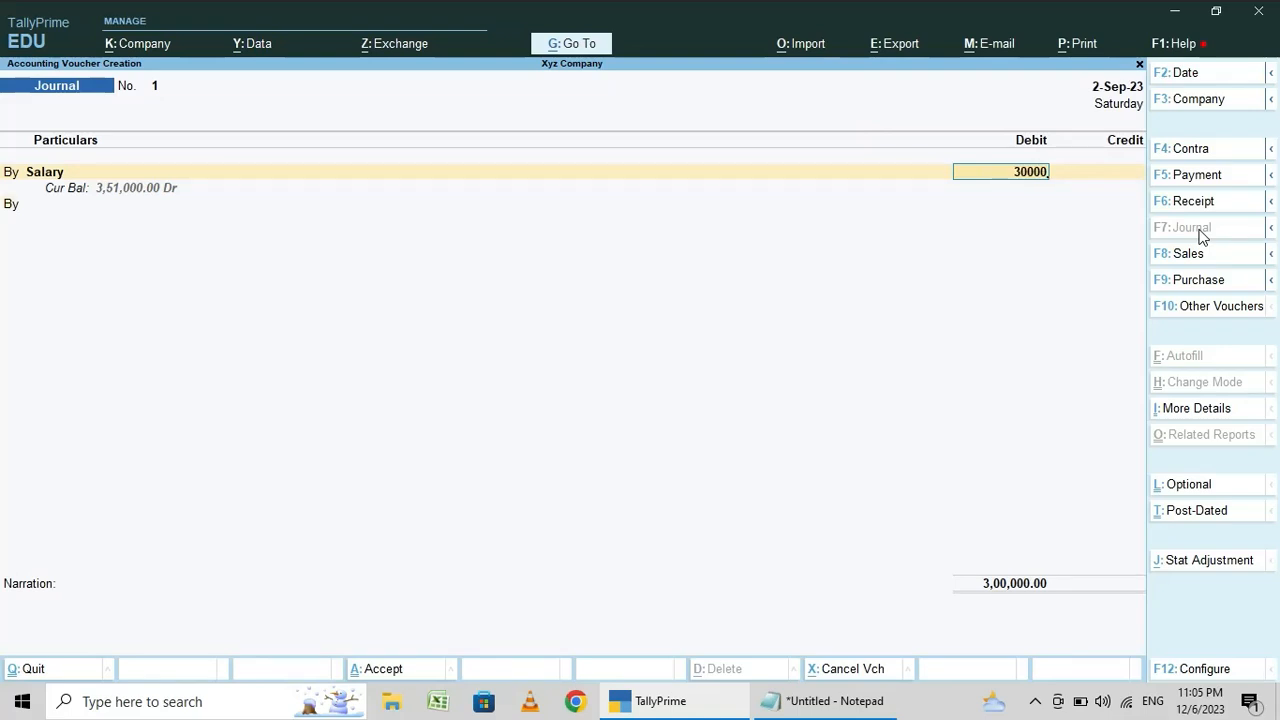
{"action": "key", "text": "Return"}
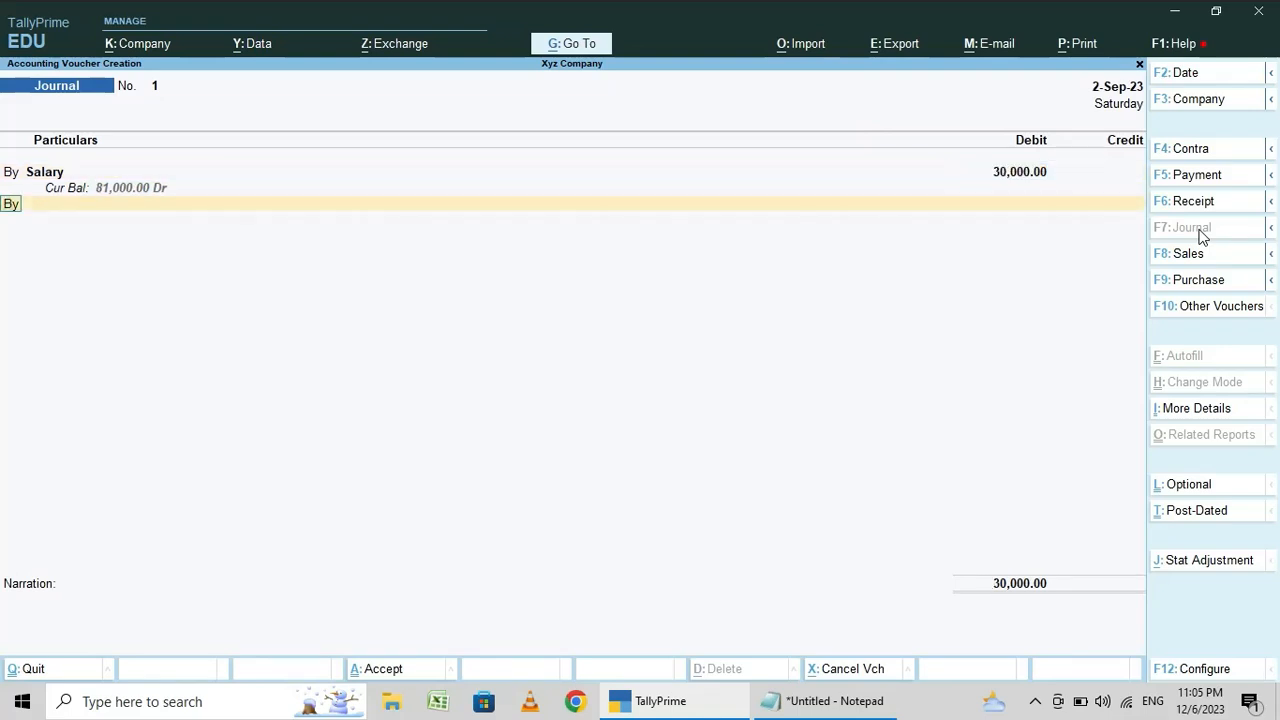
- Add a credit line for the Salary Outstanding A/c ledger with the matching amount of 30,000
{"action": "type", "text": "to"}
{"action": "key", "text": "Return"}
{"action": "type", "text": "Salary"}
{"action": "key", "text": "Down"}
{"action": "key", "text": "Down"}
{"action": "key", "text": "Return"}
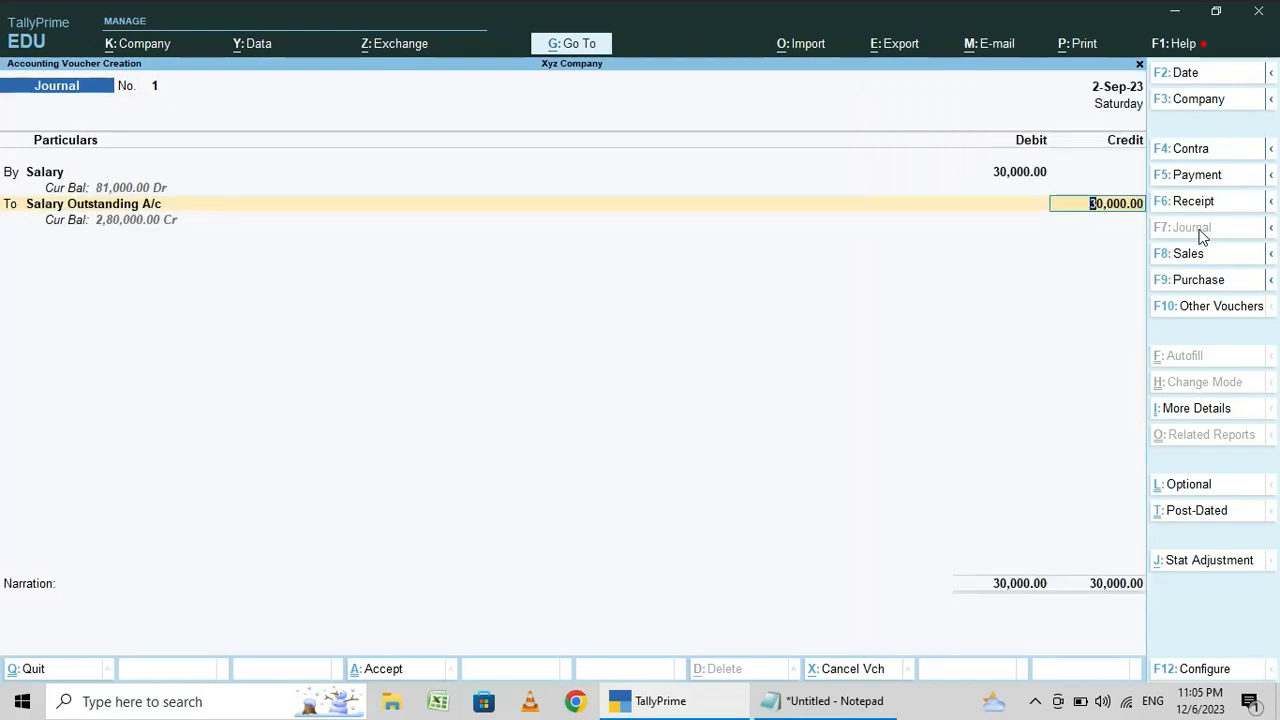
- Examine the Salary Outstanding A/c ledger's master details from the journal voucher and return without altering them
{"action": "key", "text": "shift+Tab"}
{"action": "key", "text": "ctrl+Return"}
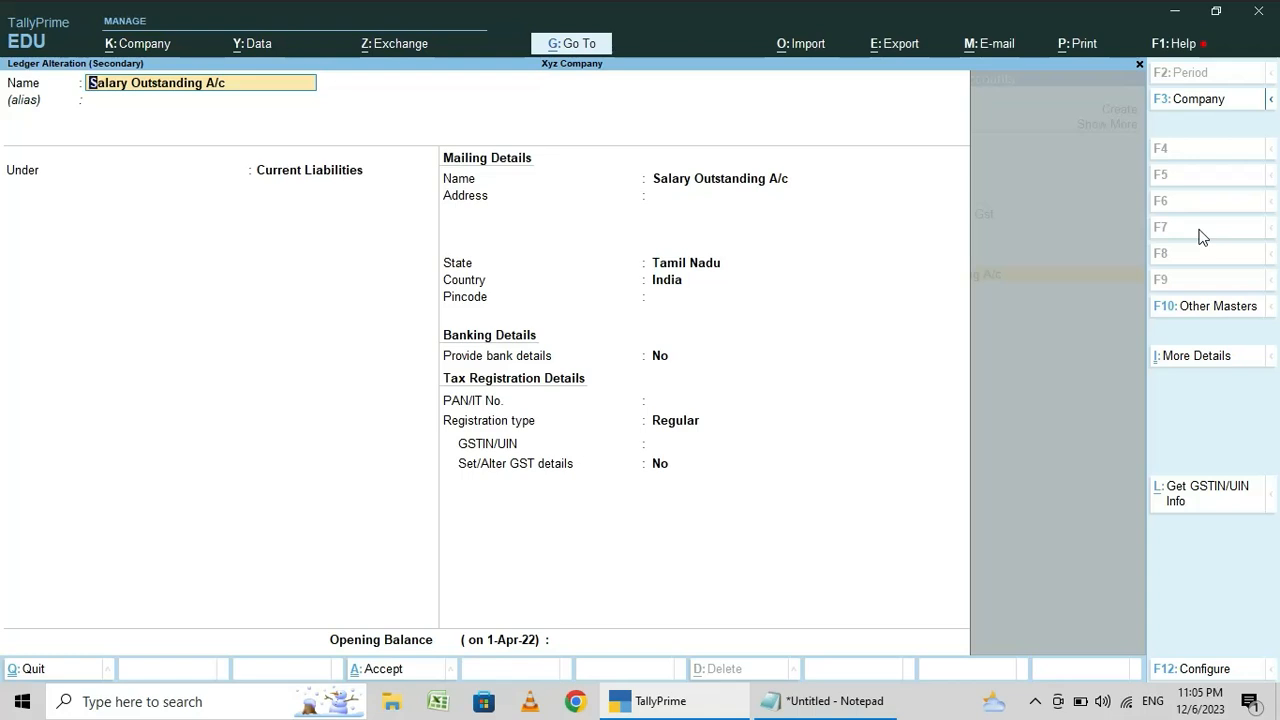
{"action": "key", "text": "Escape"}
{"action": "key", "text": "Escape"}
{"action": "key", "text": "Return"}
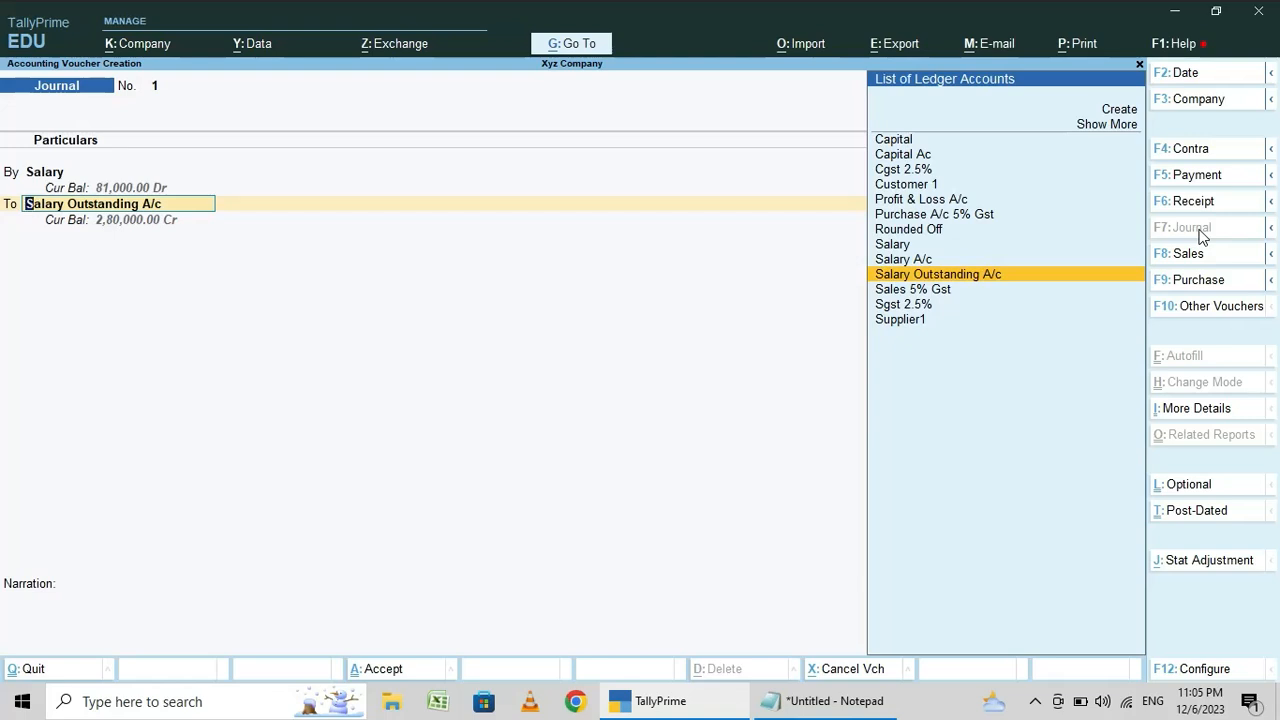
- Discard the unsaved journal voucher and return to the Gateway of Tally
{"action": "key", "text": "Escape"}
{"action": "key", "text": "Escape"}
{"action": "key", "text": "Escape"}
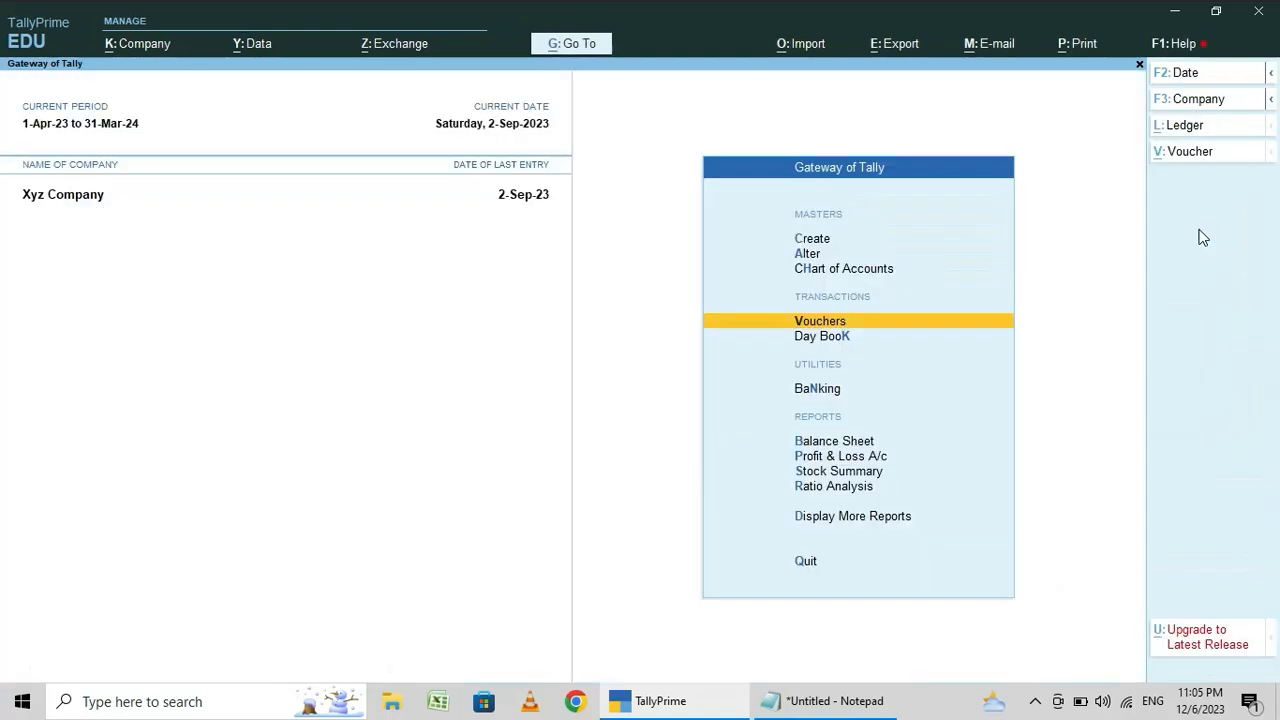